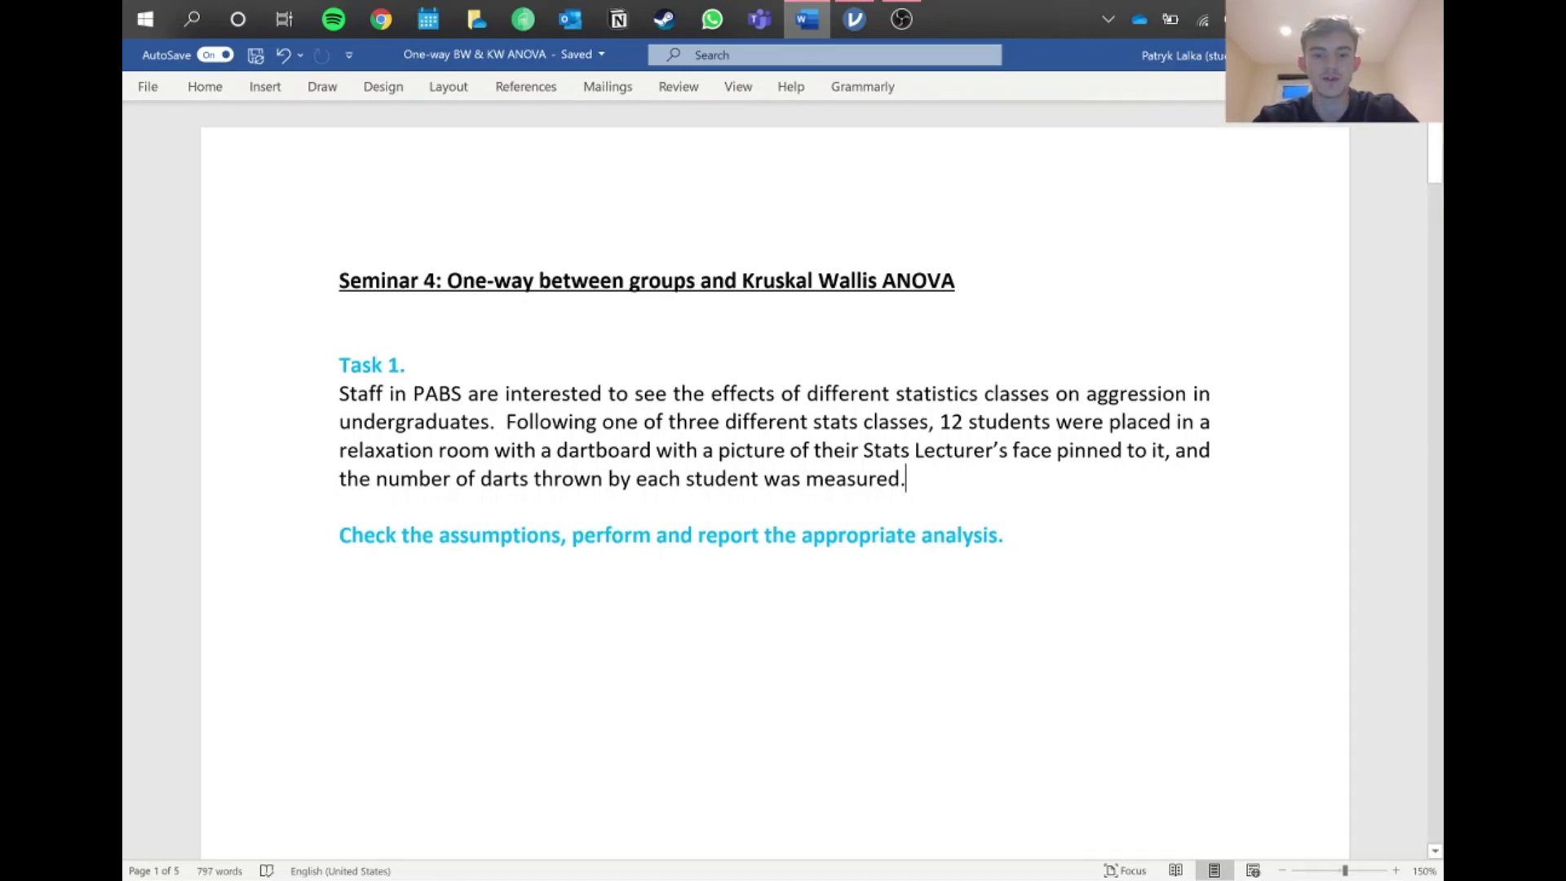
- Back in jamovi, start a One-Way ANOVA from the ANOVA analyses menu
{"action": "key", "text": "alt+Tab"}
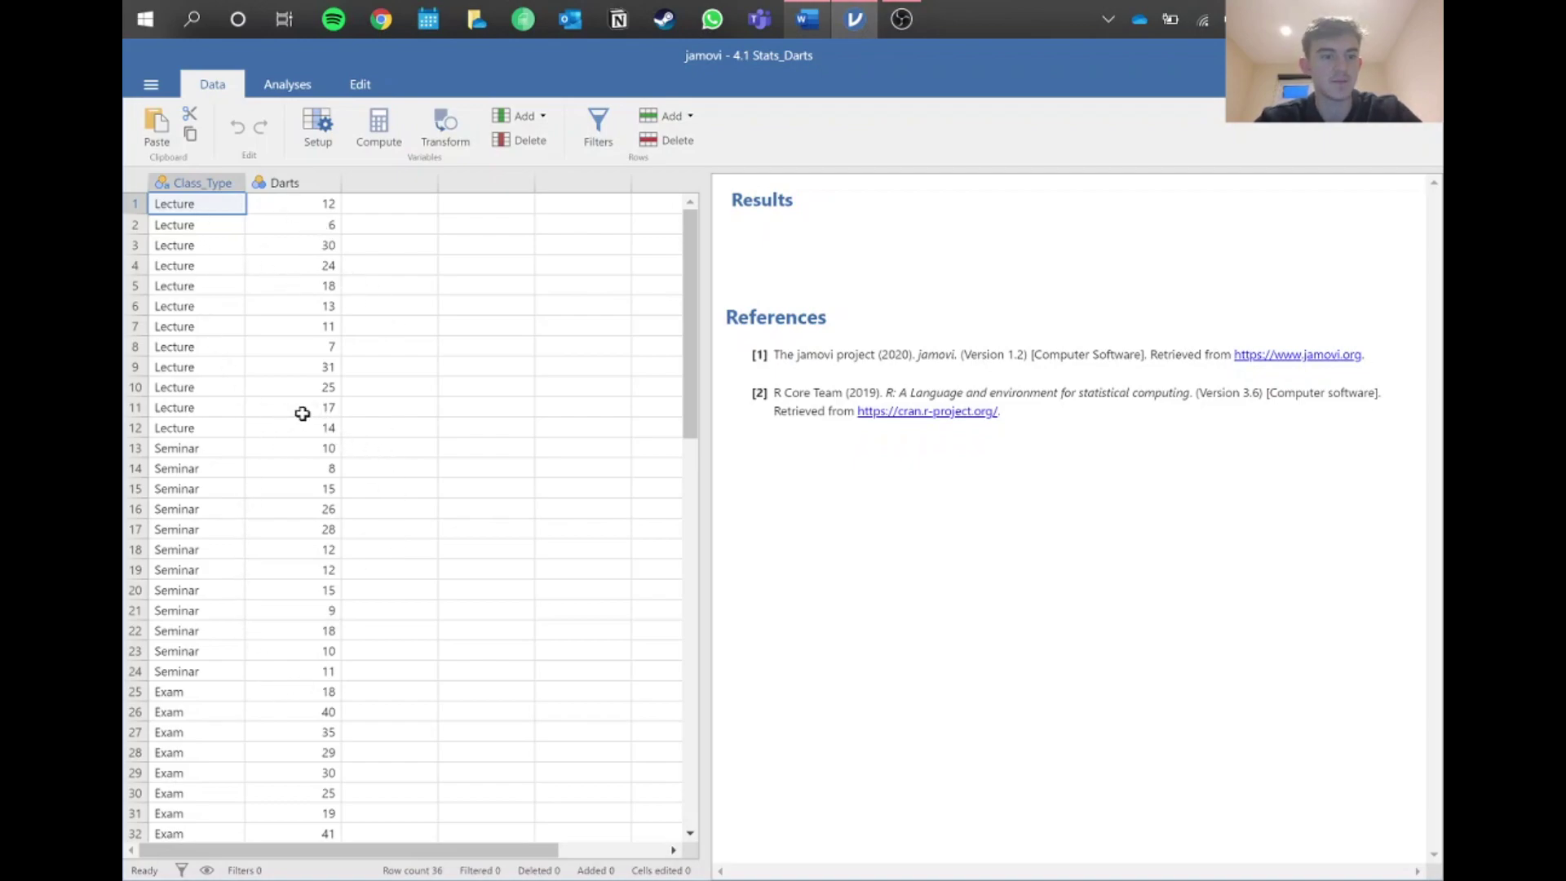
{"action": "left_click", "coordinate": [286, 85]}
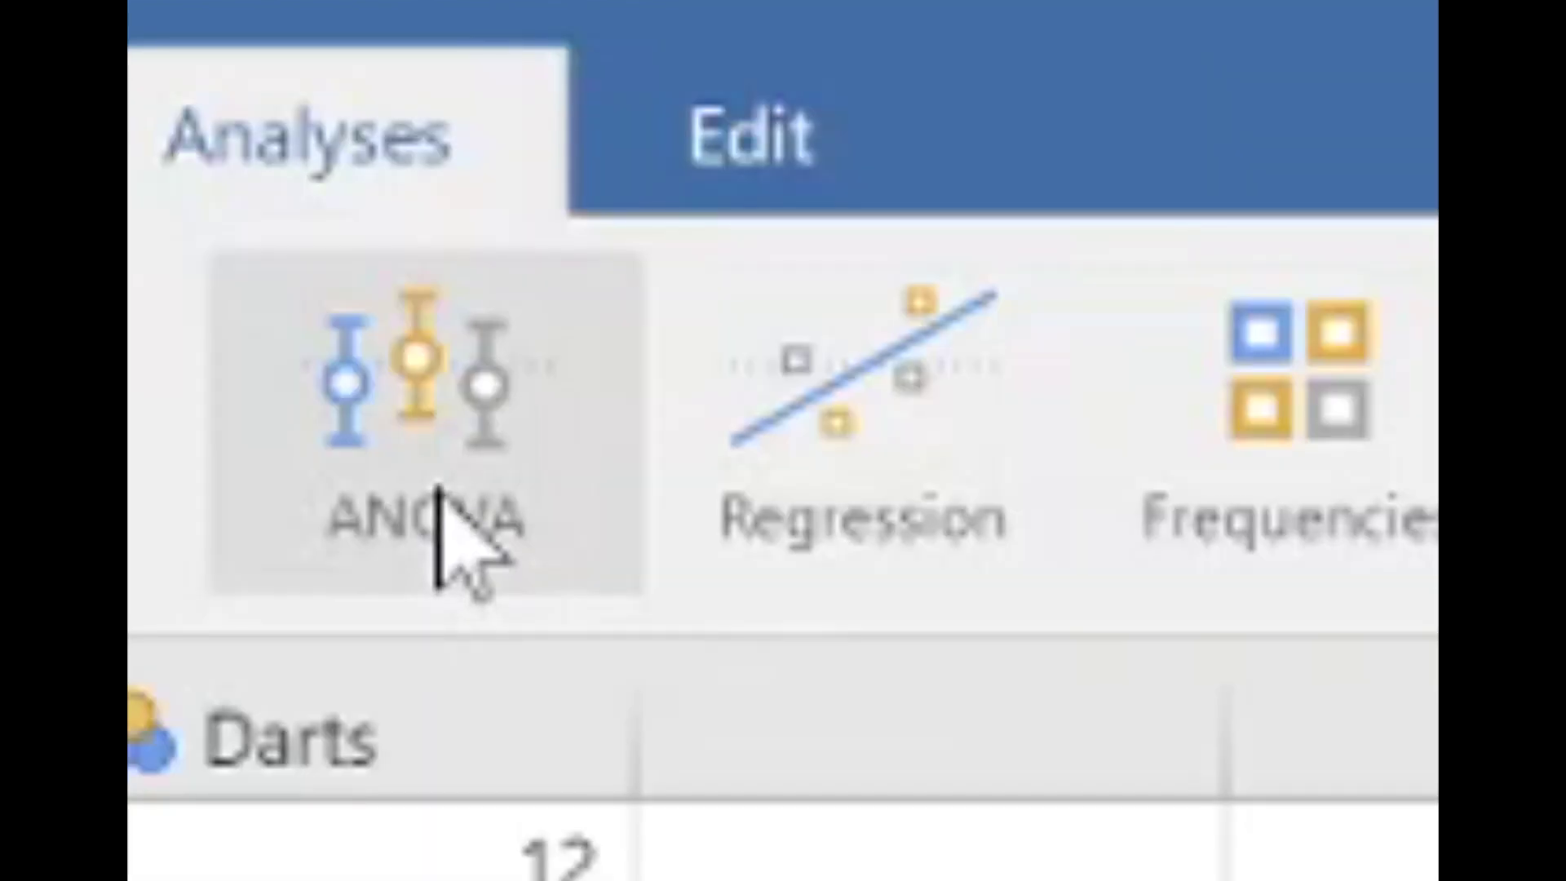
{"action": "left_click", "coordinate": [438, 489]}
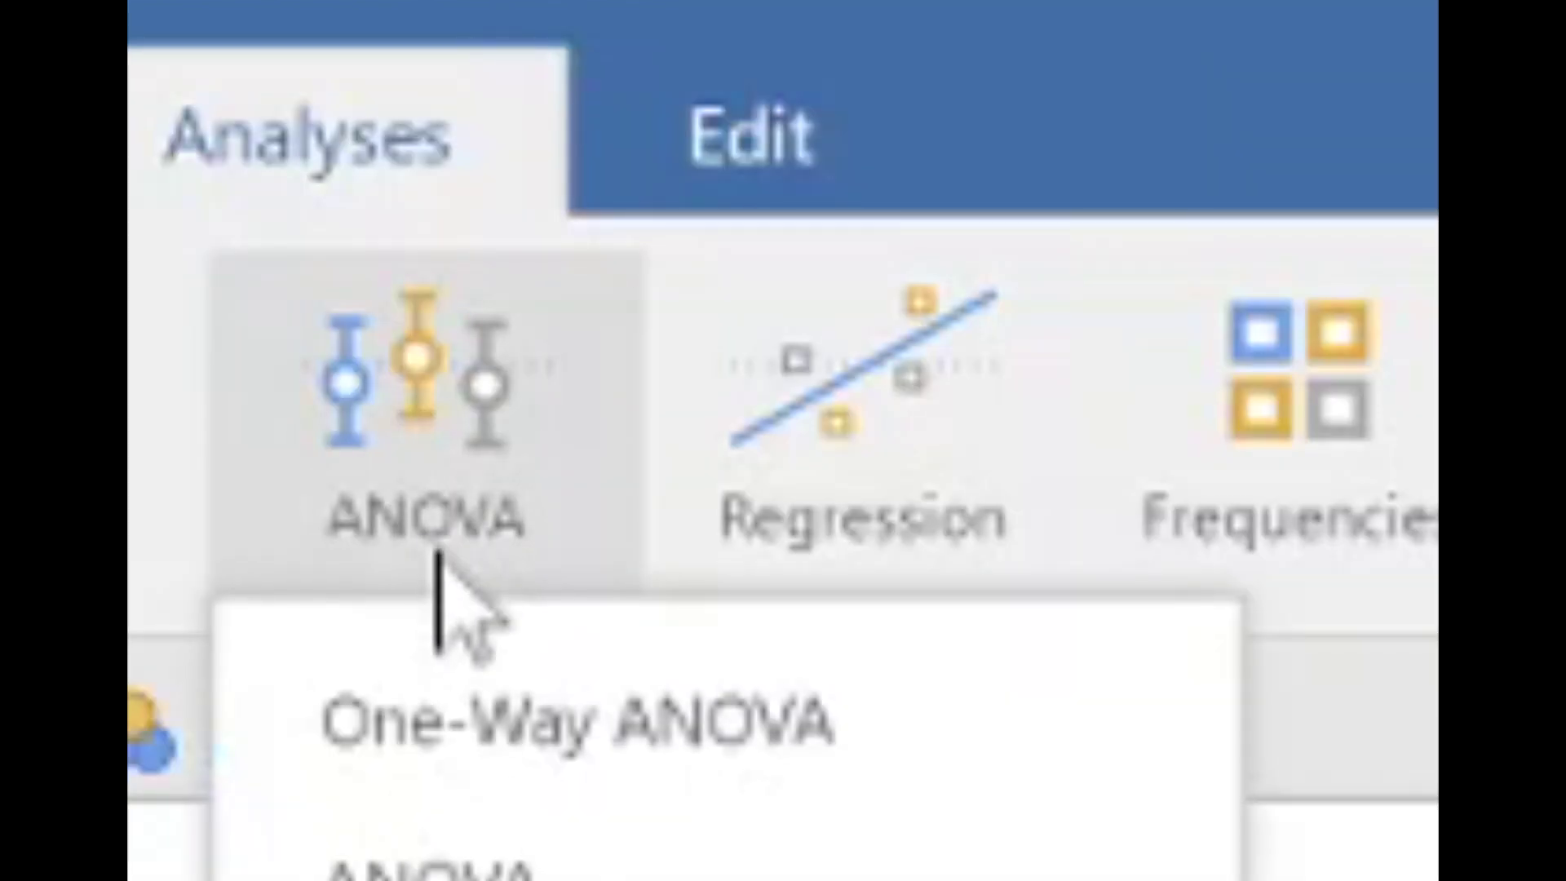
{"action": "left_click", "coordinate": [644, 754]}
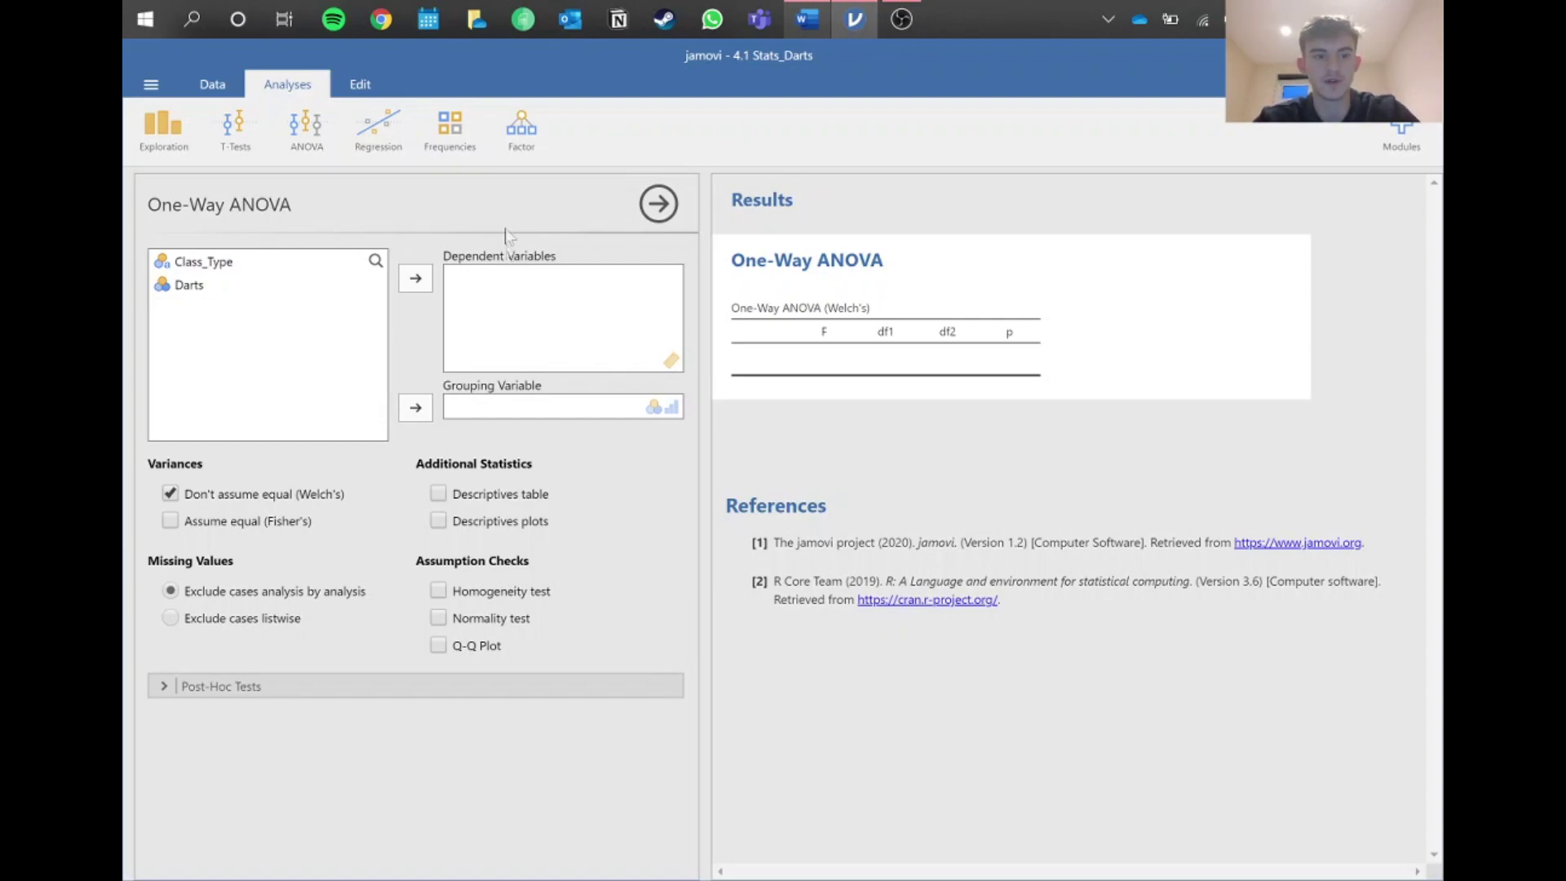
- Assign Class_Type as the grouping variable and Darts as the dependent variable
{"action": "left_click", "coordinate": [280, 268]}
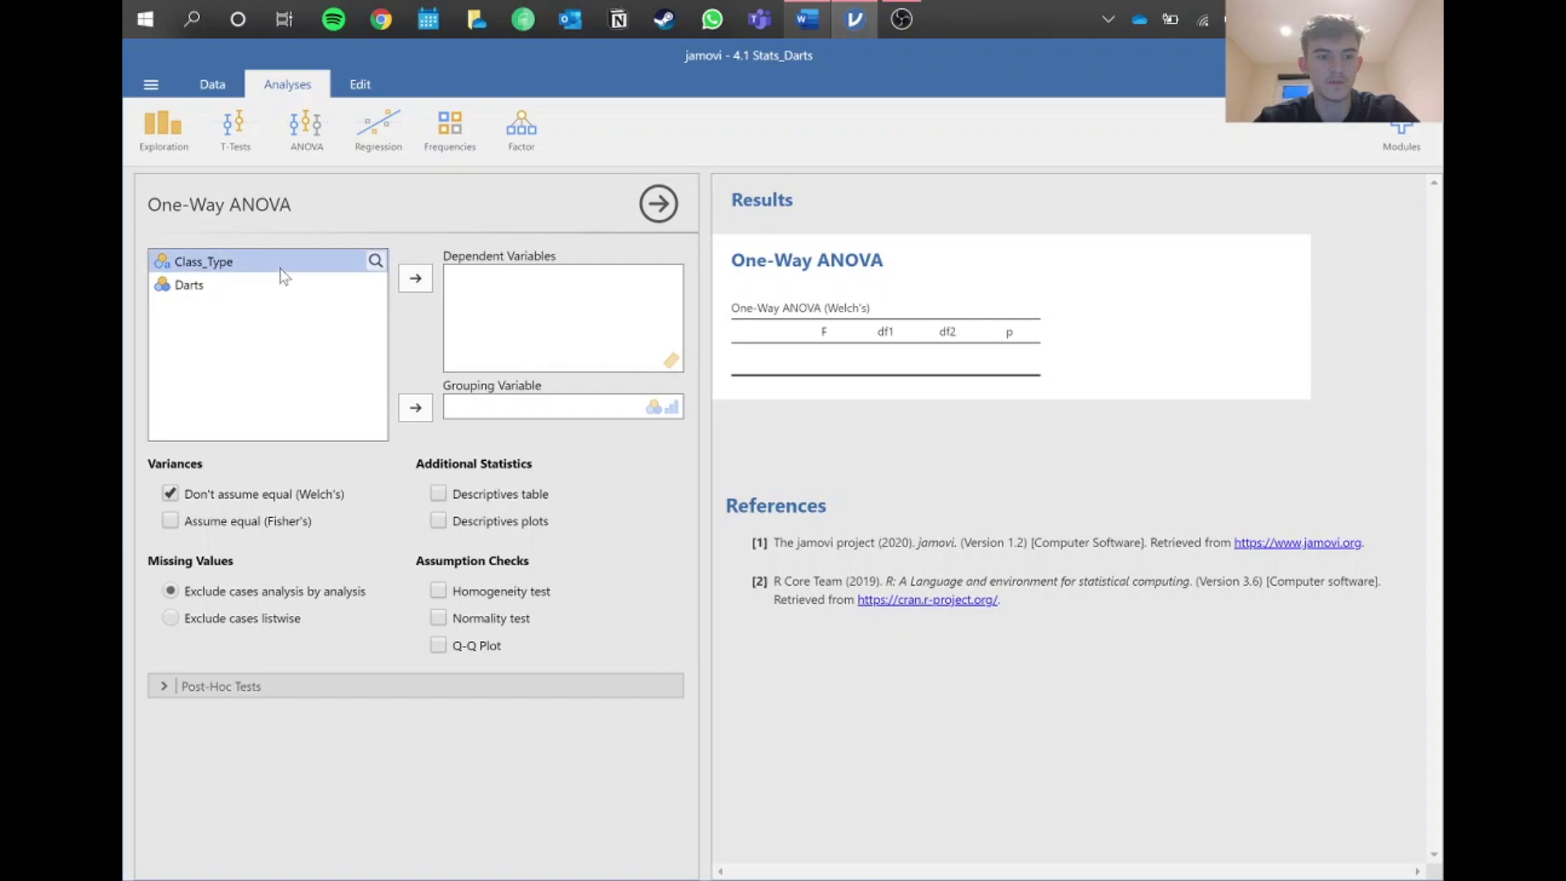
{"action": "left_click", "coordinate": [412, 411]}
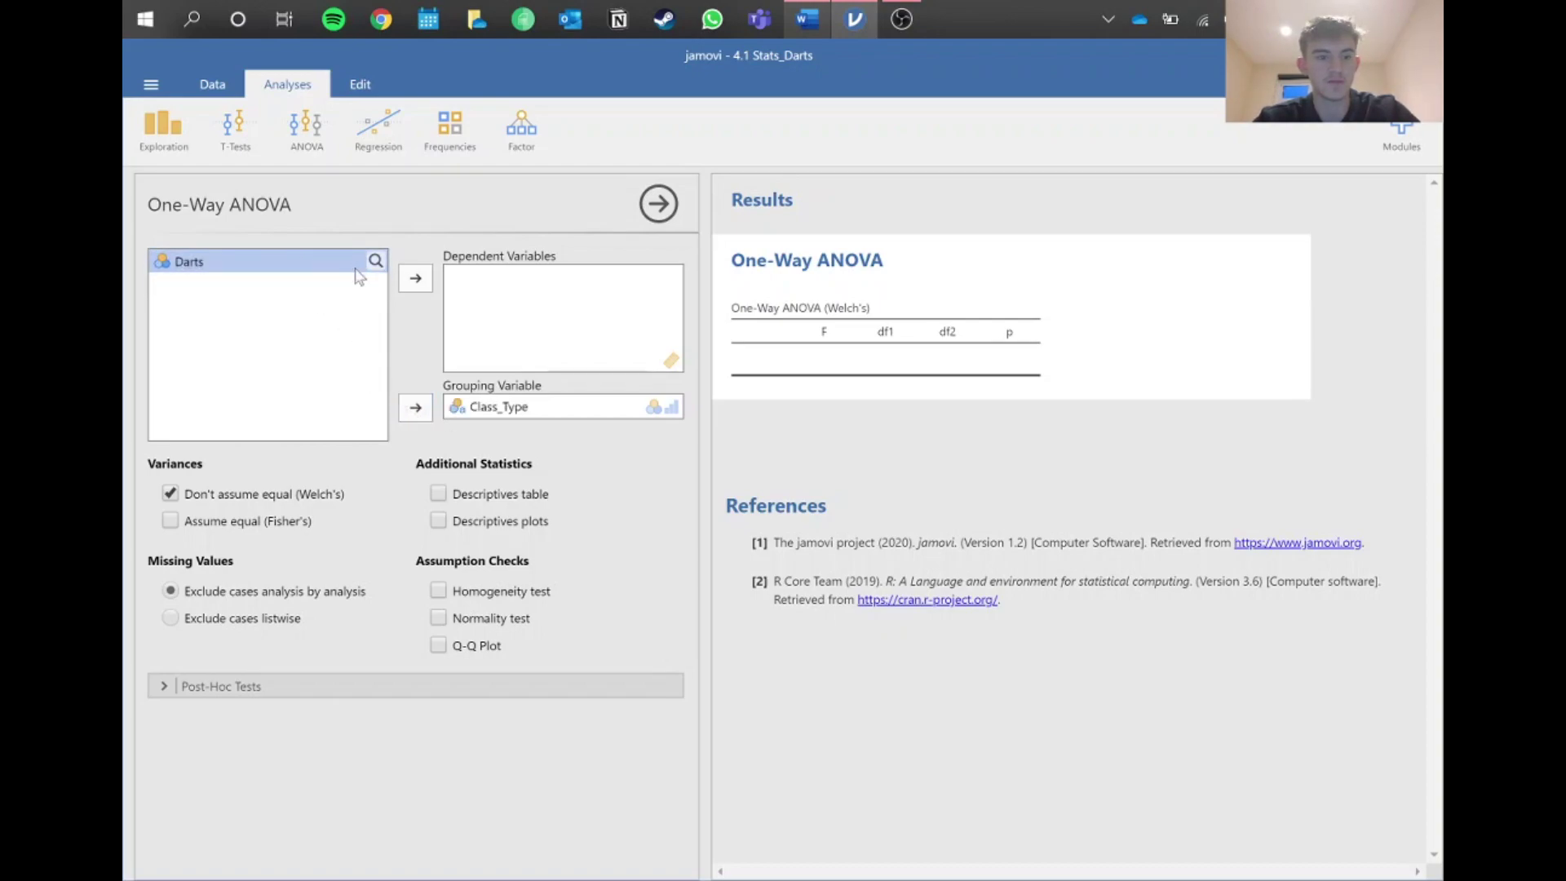
{"action": "left_click", "coordinate": [415, 278]}
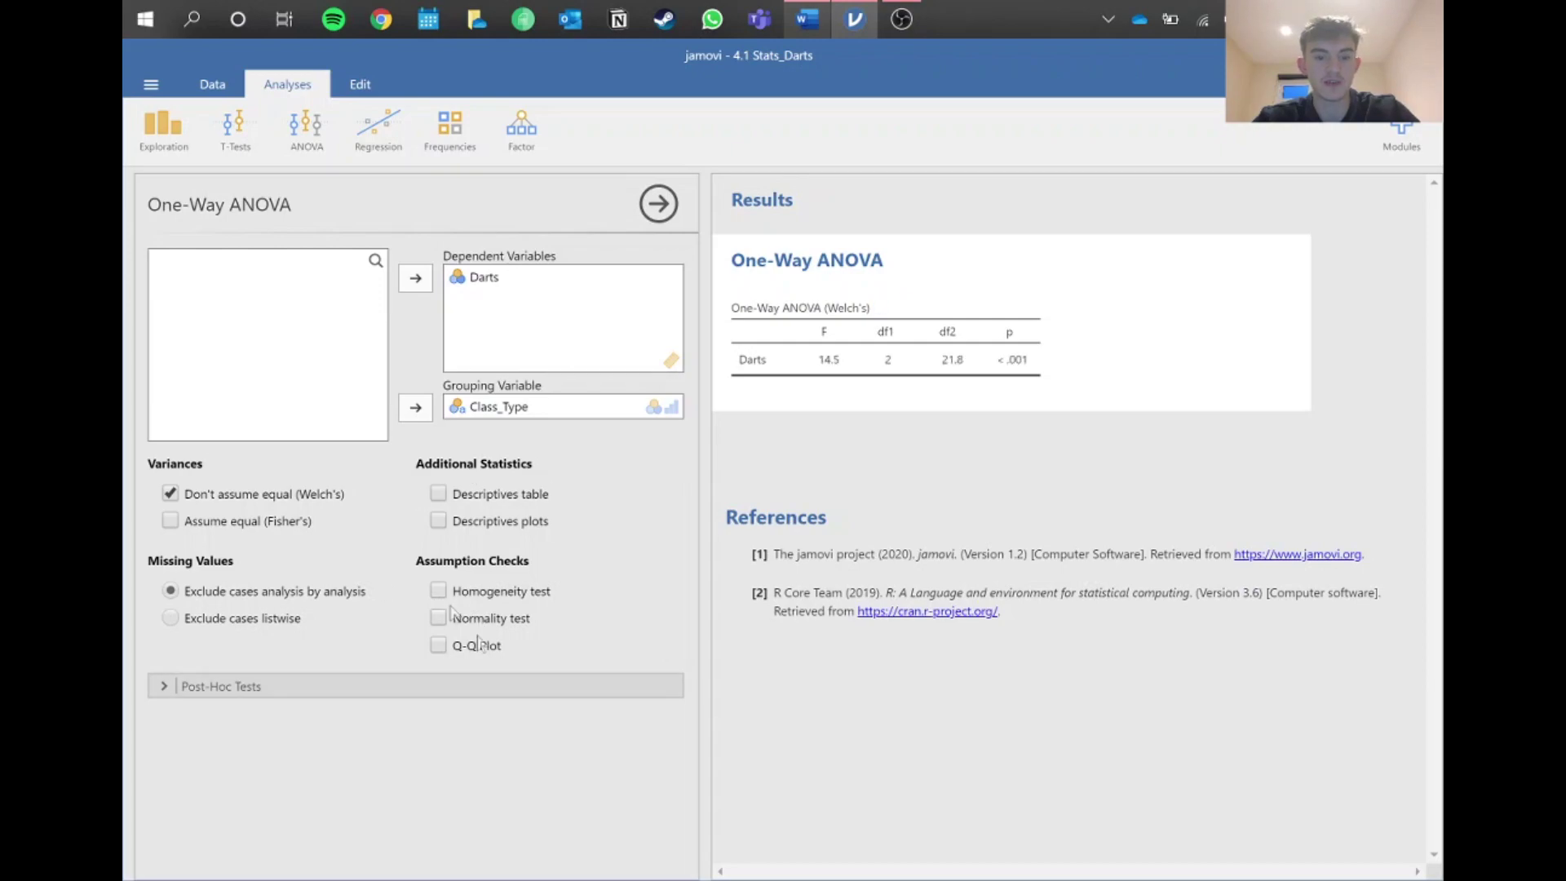
- Untick Welch's, review Shapiro-Wilk (p = 0.056) and Levene's (p = 0.524), then untick them
{"action": "left_click", "coordinate": [180, 494]}
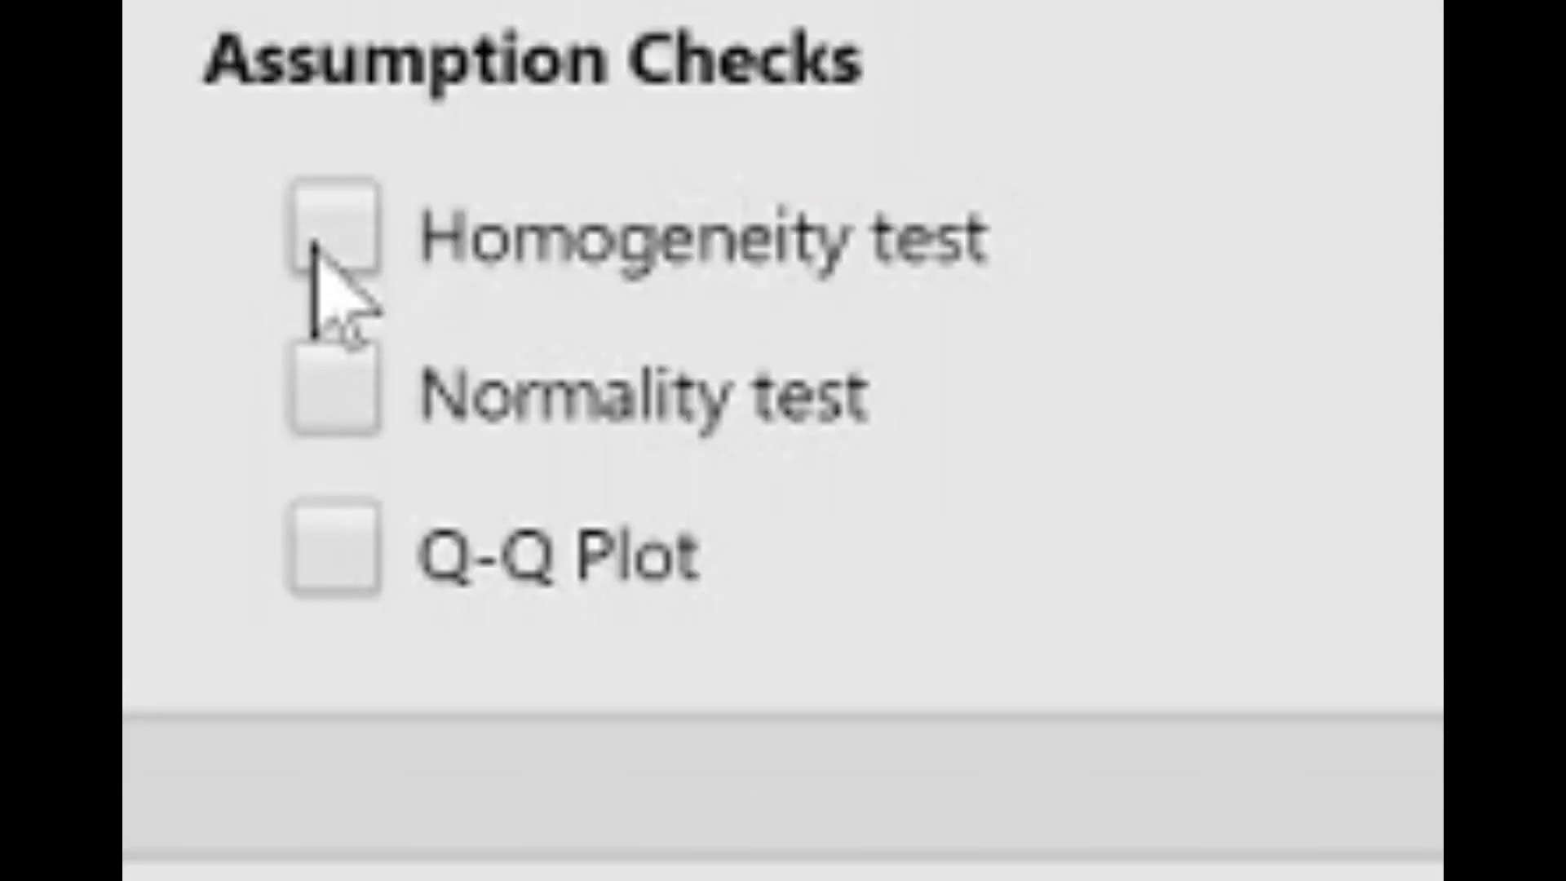
{"action": "left_click", "coordinate": [438, 598]}
{"action": "left_click", "coordinate": [439, 622]}
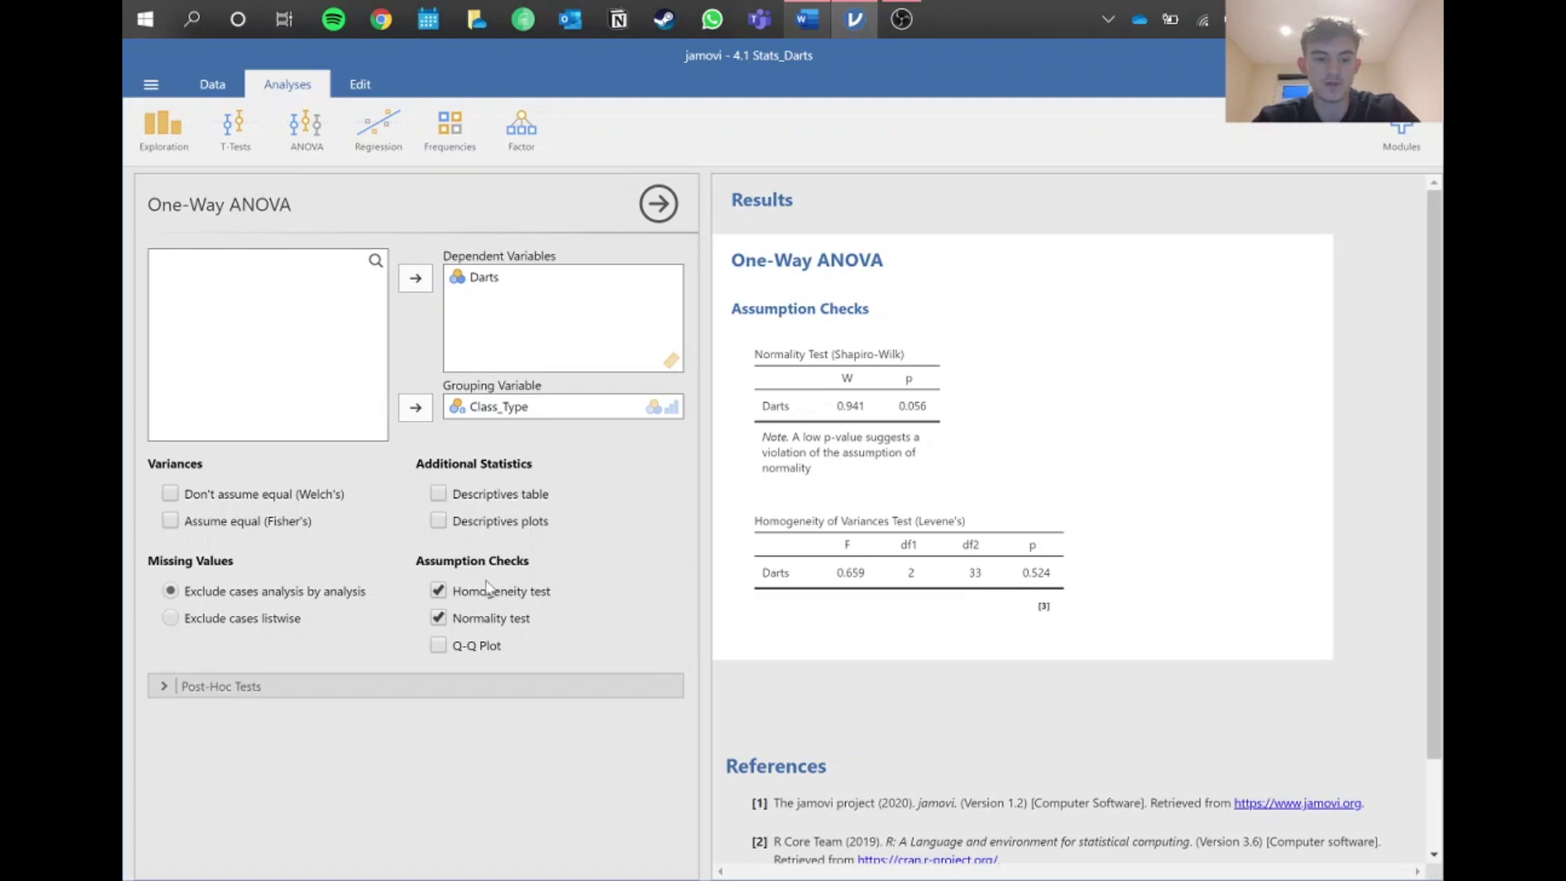
{"action": "left_click", "coordinate": [438, 618]}
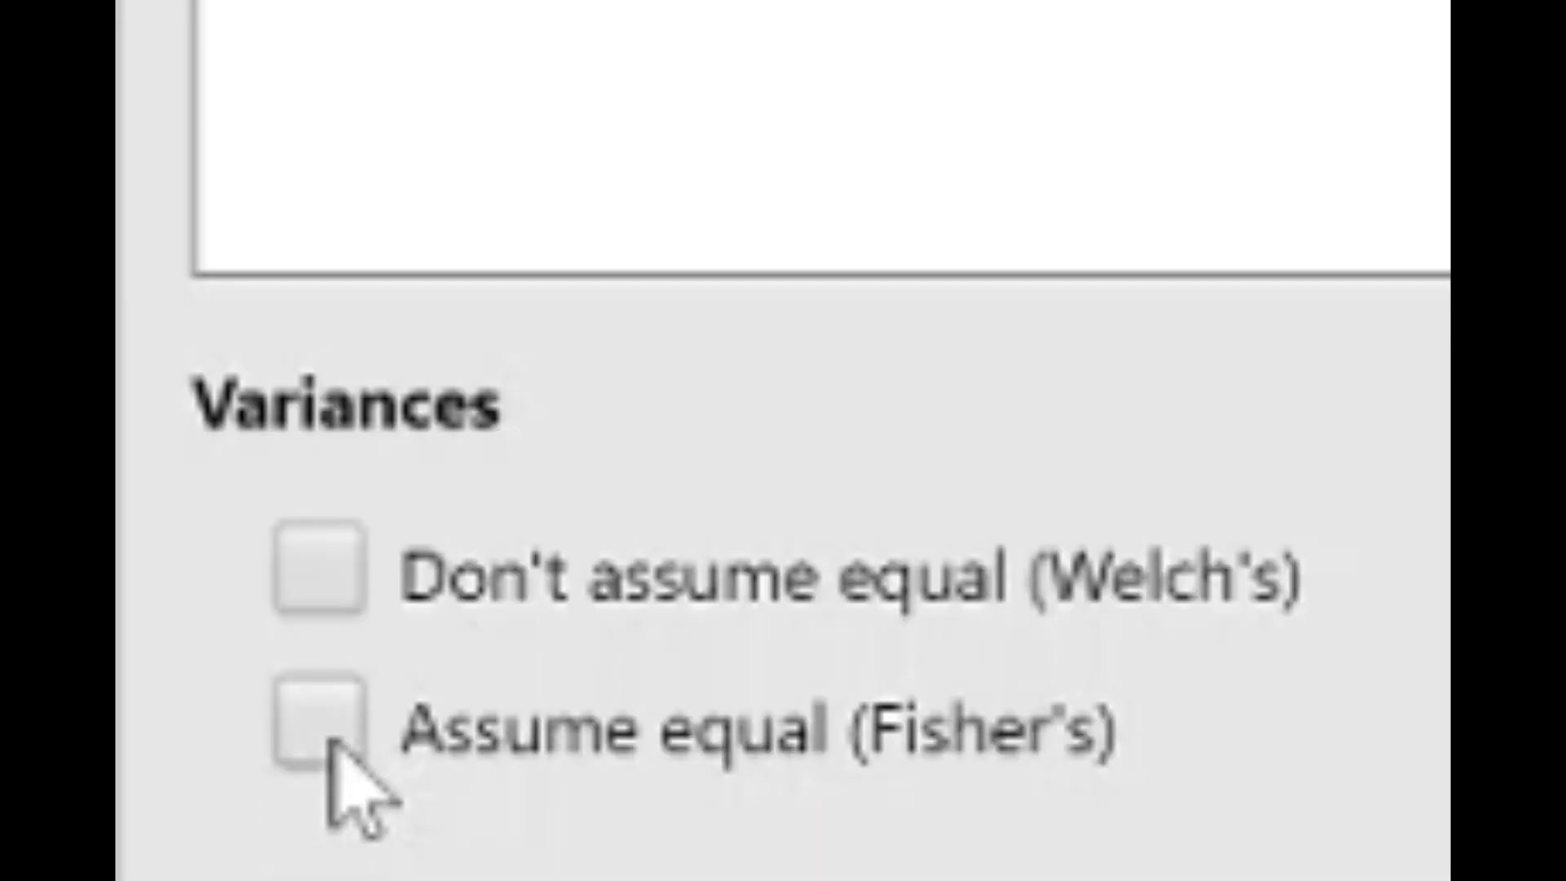
- Select Assume equal (Fisher's), add the Descriptives table, and expand the Post-Hoc Tests section
{"action": "left_click", "coordinate": [330, 738]}
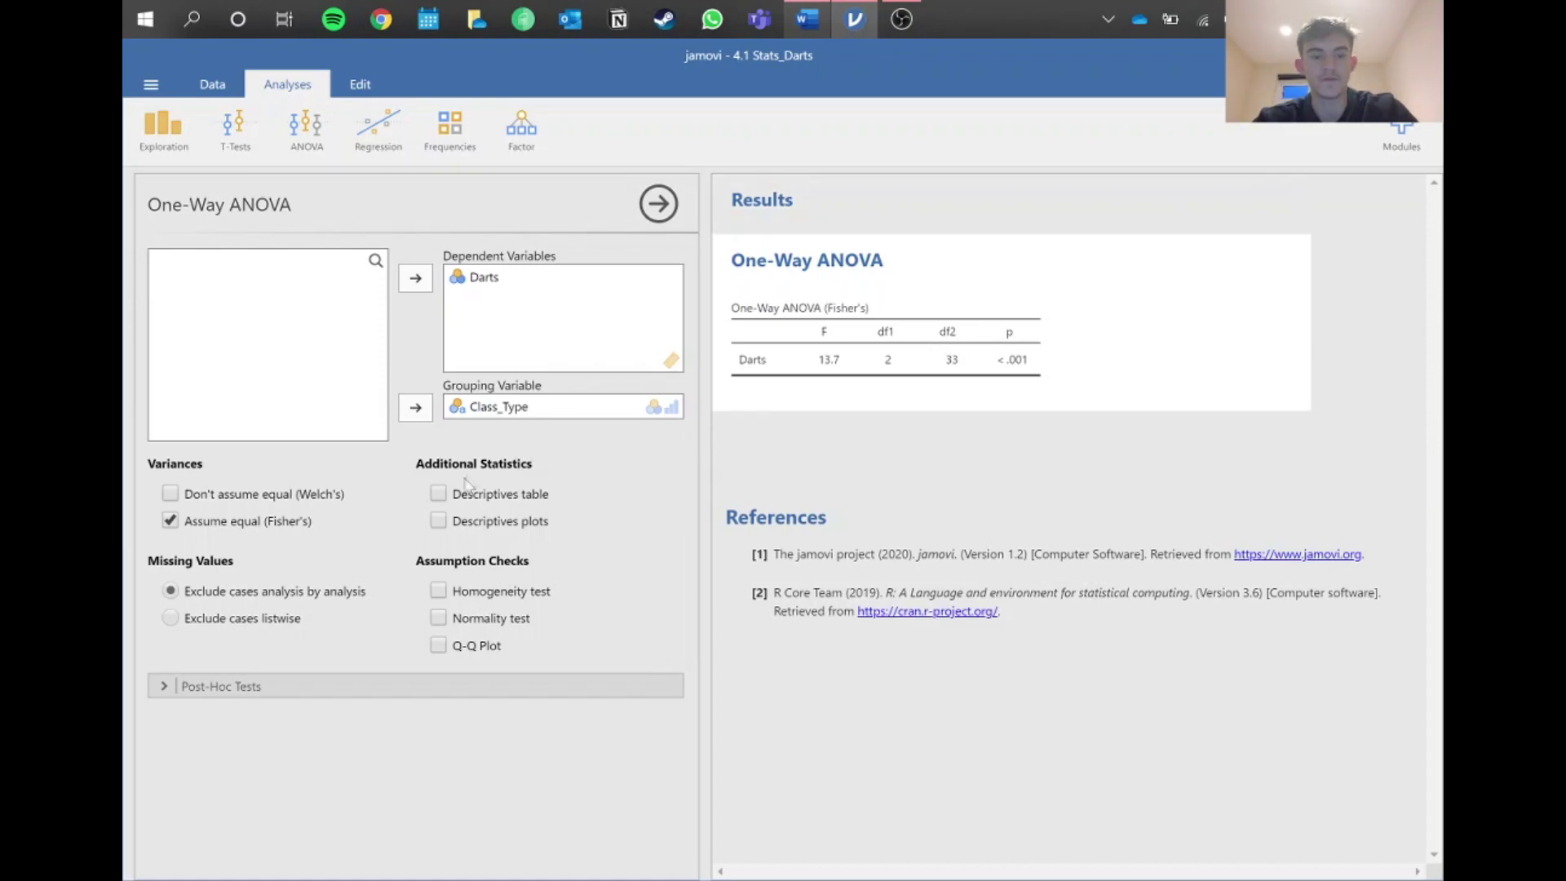
{"action": "left_click", "coordinate": [438, 494]}
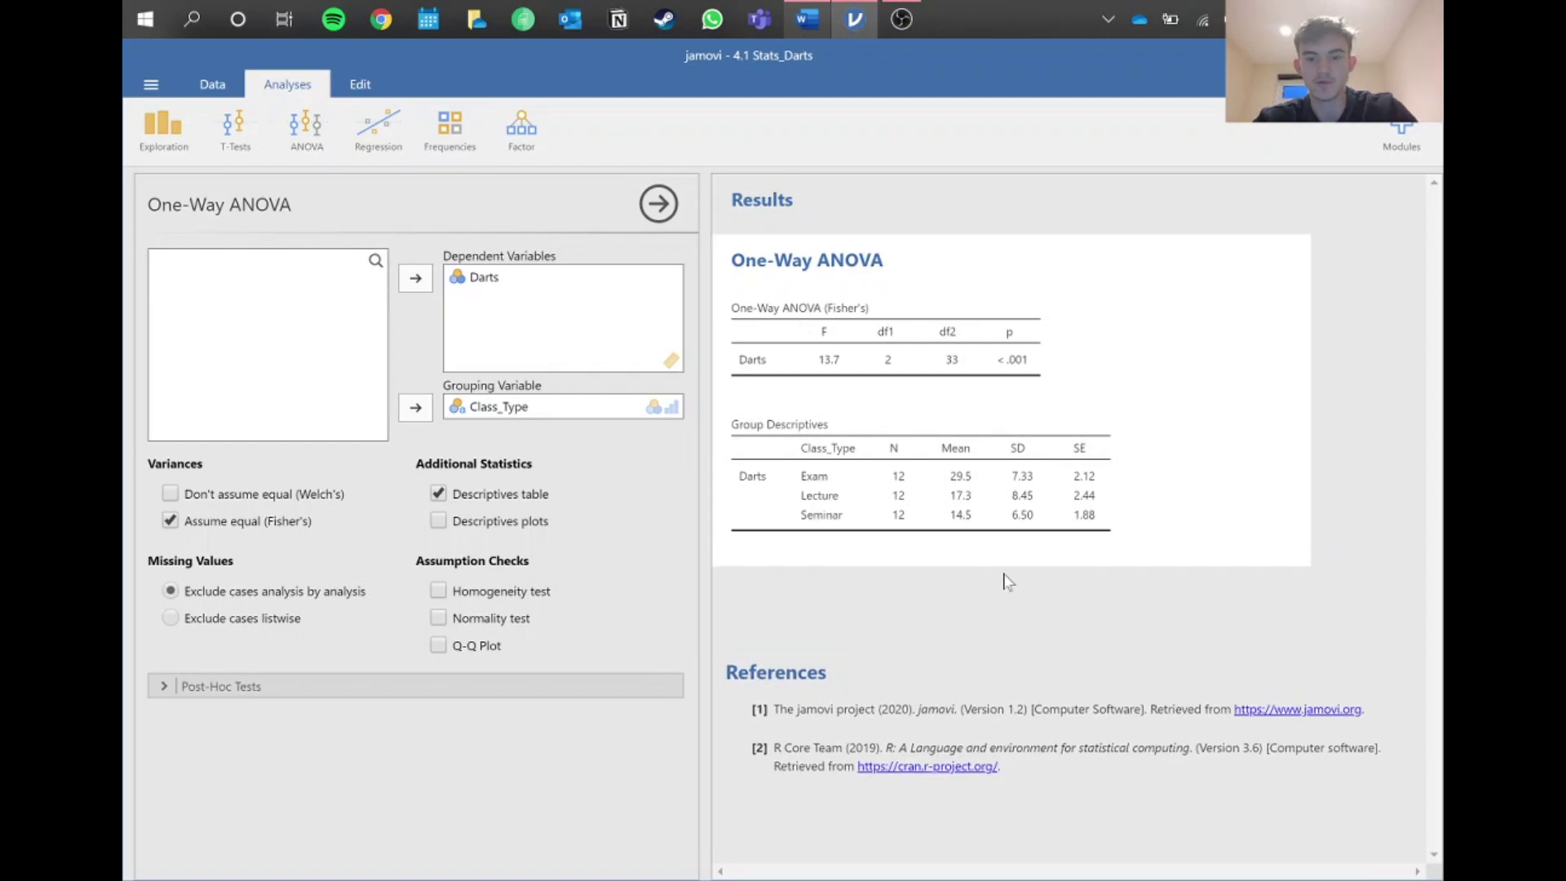
{"action": "left_click", "coordinate": [236, 686]}
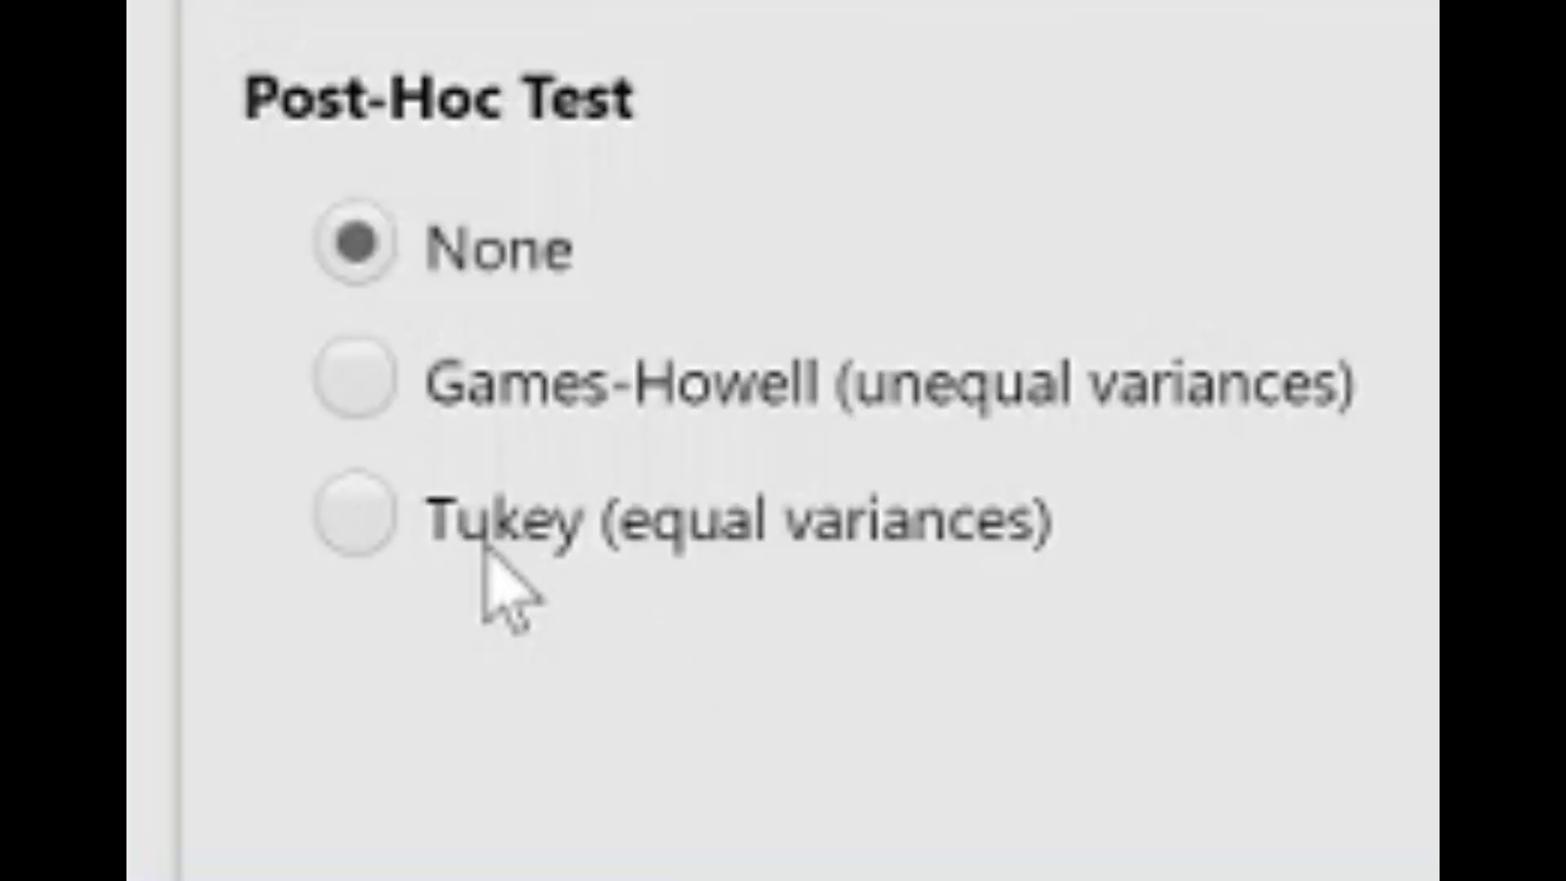
- Choose Tukey post-hoc tests reporting t and df, without mean differences
{"action": "left_click", "coordinate": [358, 530]}
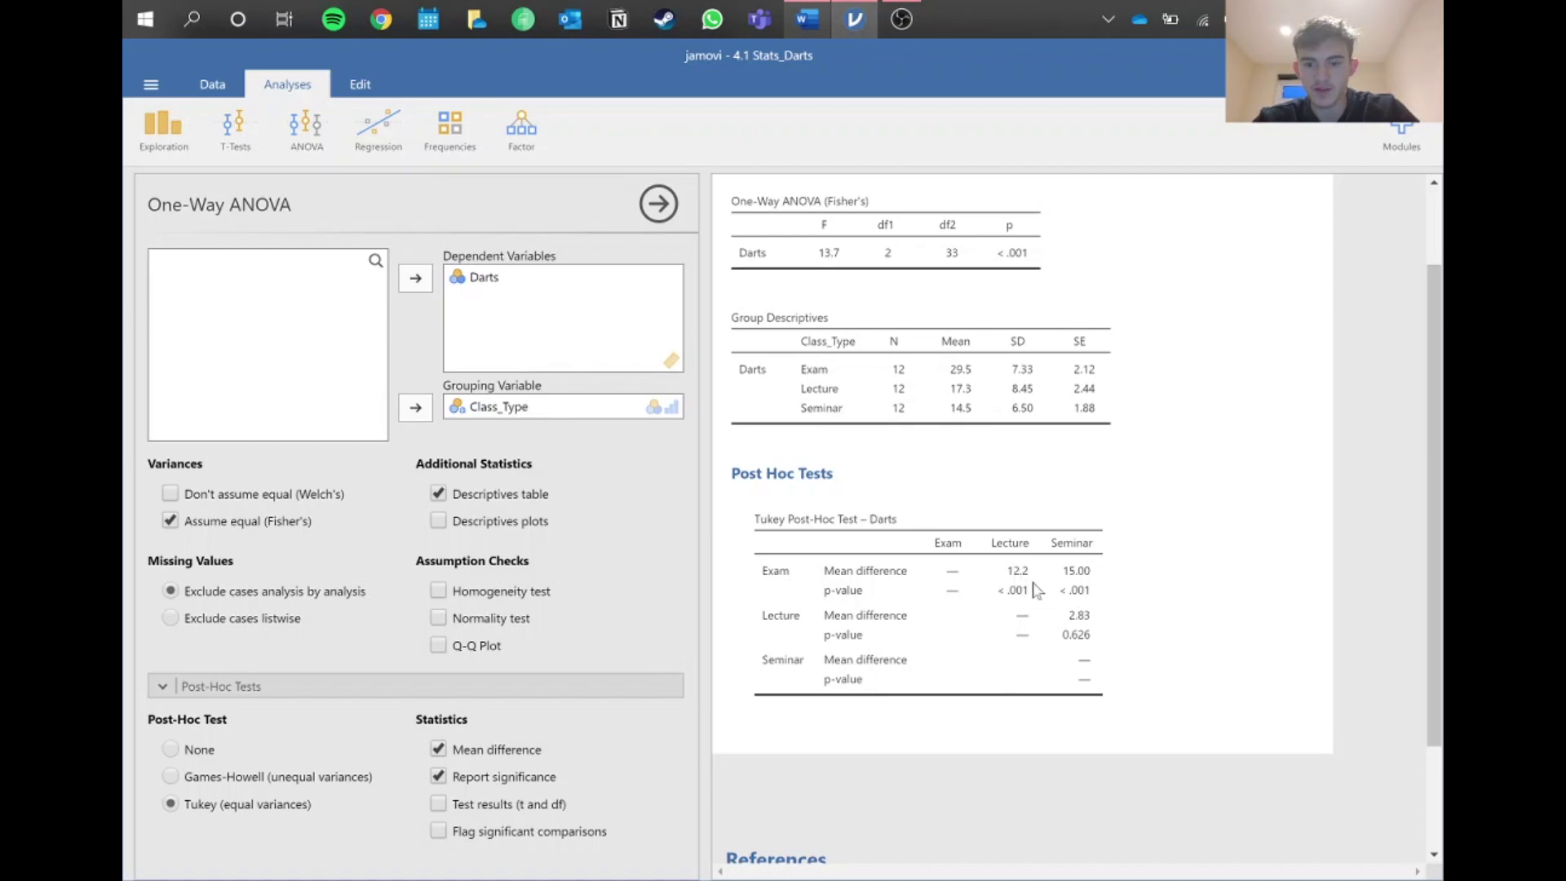
{"action": "left_click", "coordinate": [444, 808]}
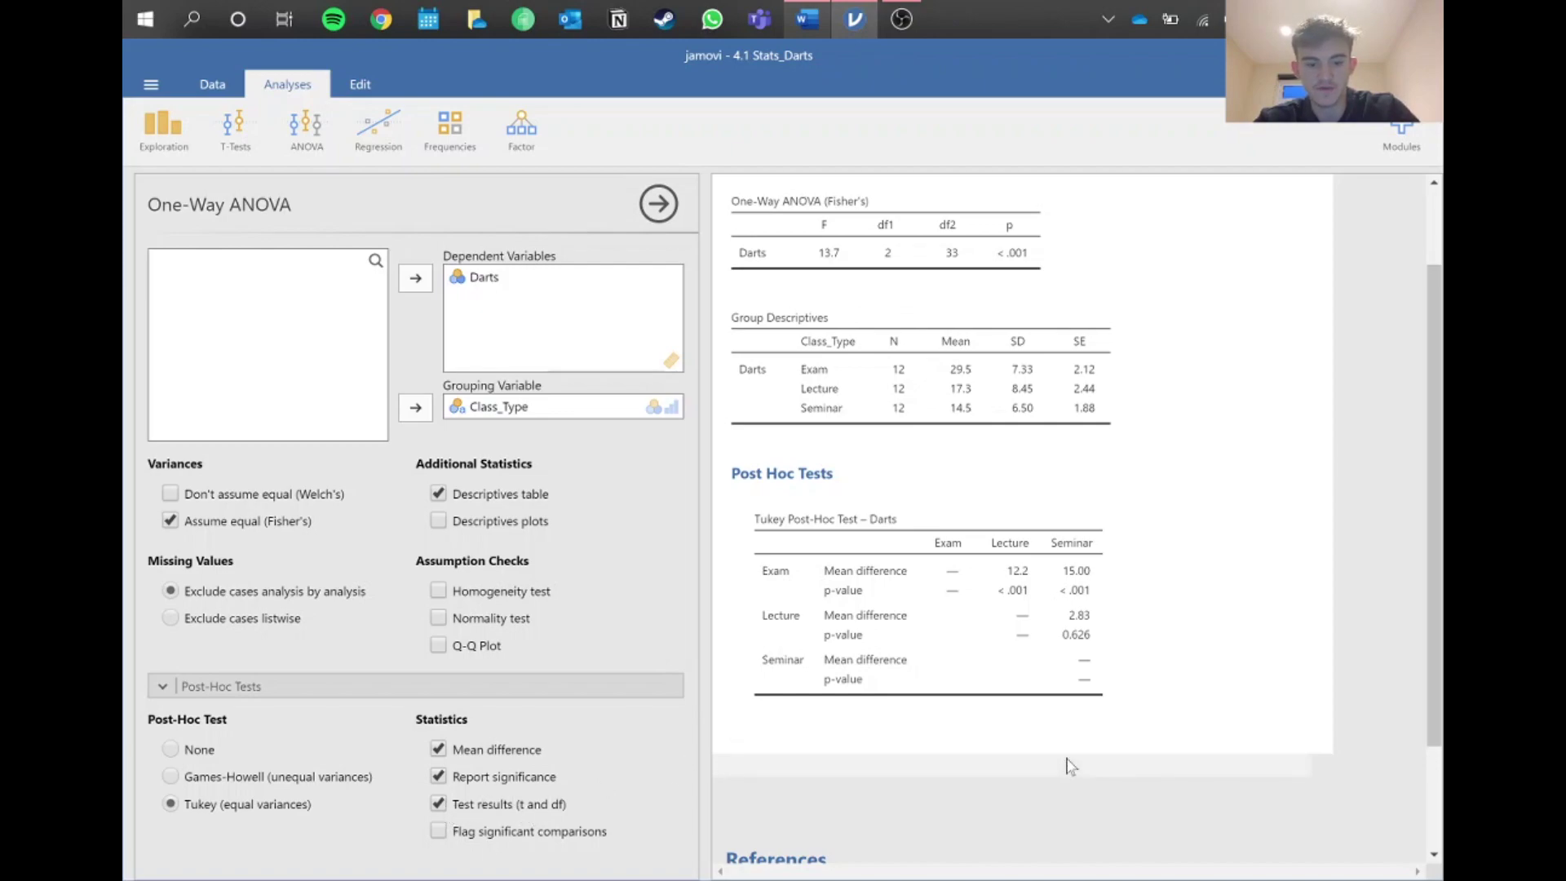
{"action": "left_click", "coordinate": [441, 751]}
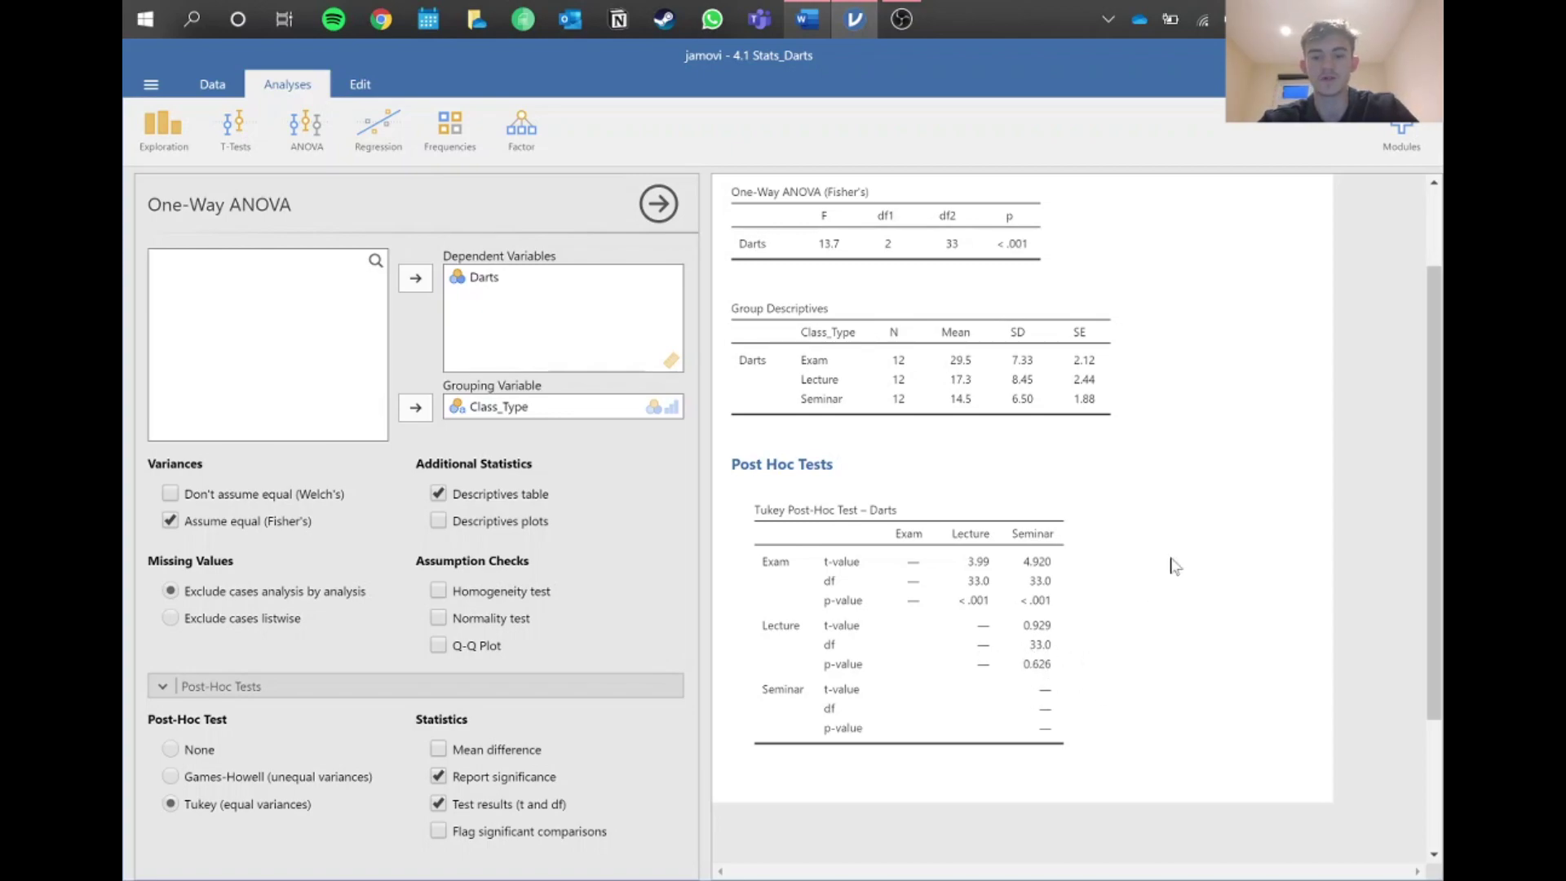
{"action": "scroll", "coordinate": [1183, 571], "scroll_direction": "up", "scroll_amount": 1}
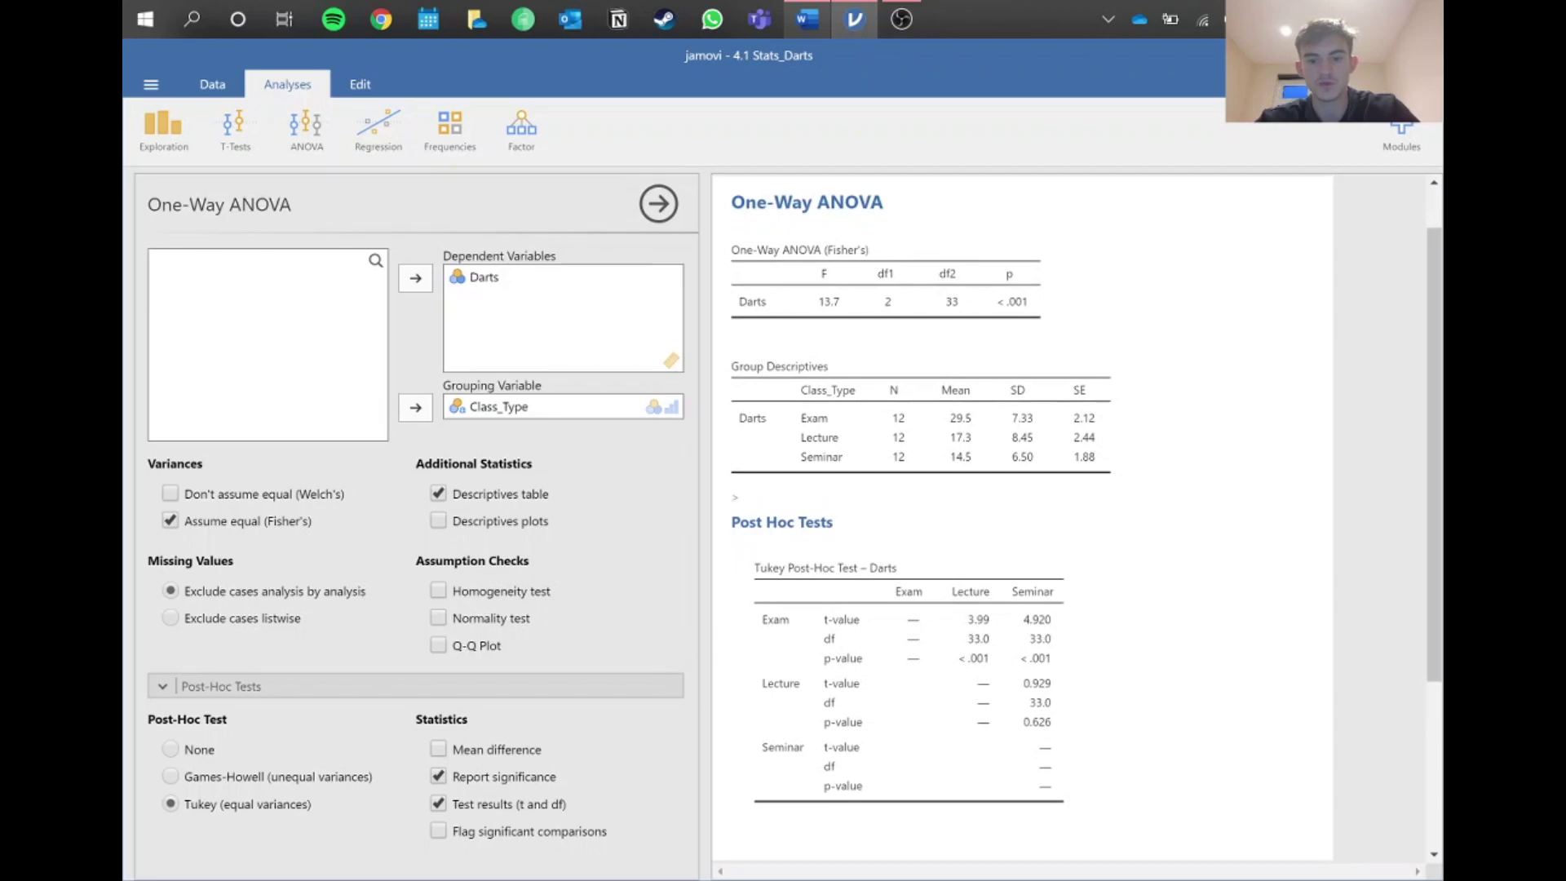
{"action": "scroll", "coordinate": [1076, 498], "scroll_direction": "up", "scroll_amount": 1}
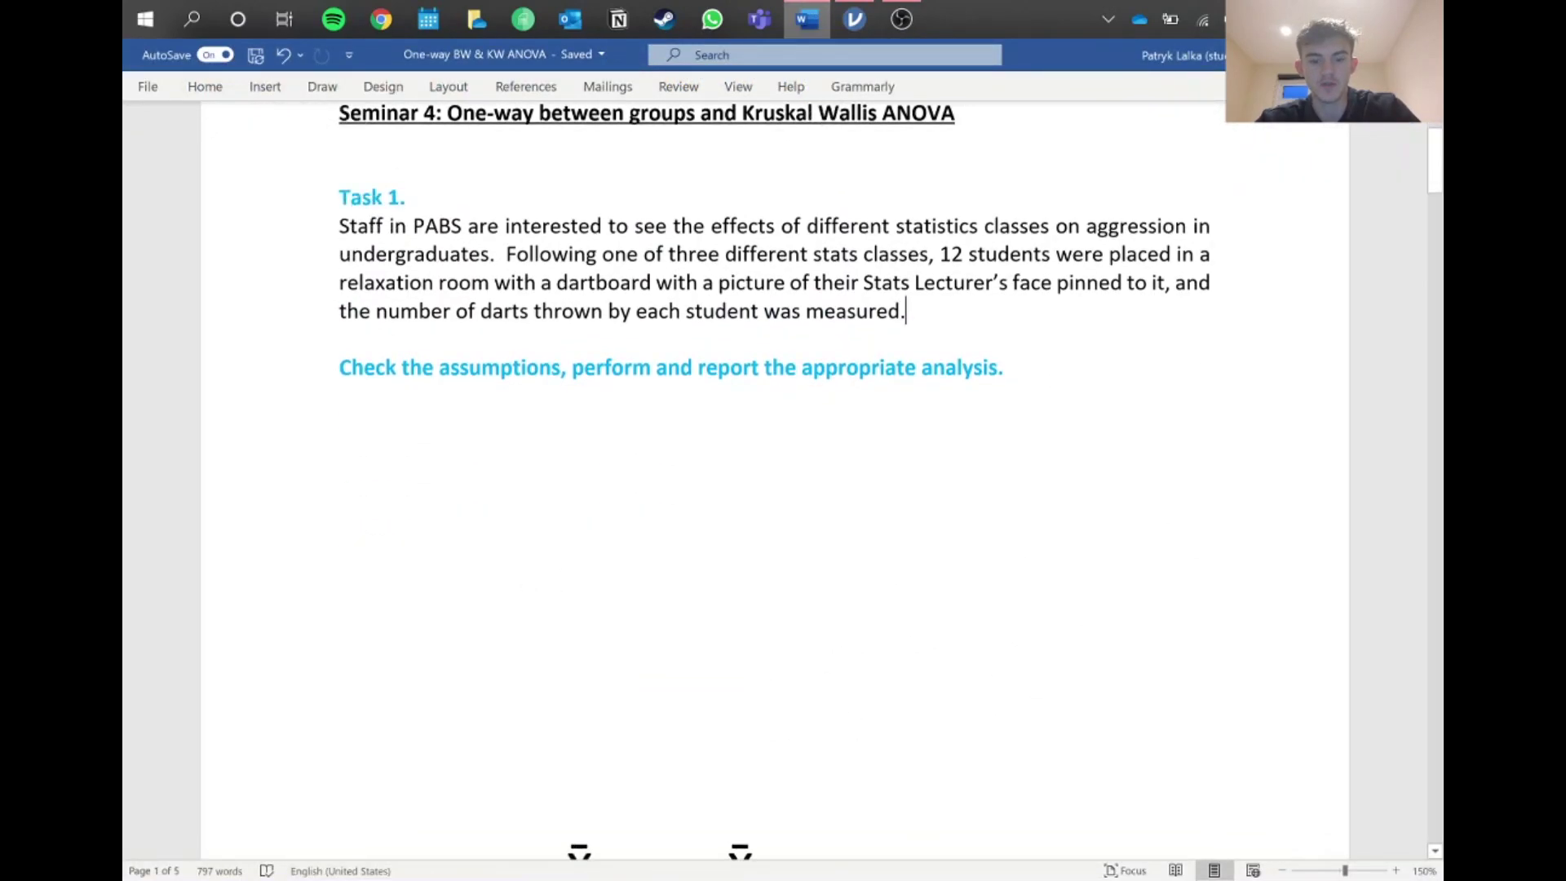
- Scroll the Word document down to the Cohen's d formula and results paragraph
{"action": "scroll", "coordinate": [775, 489], "scroll_direction": "down", "scroll_amount": 3}
{"action": "scroll", "coordinate": [774, 489], "scroll_direction": "up", "scroll_amount": 1}
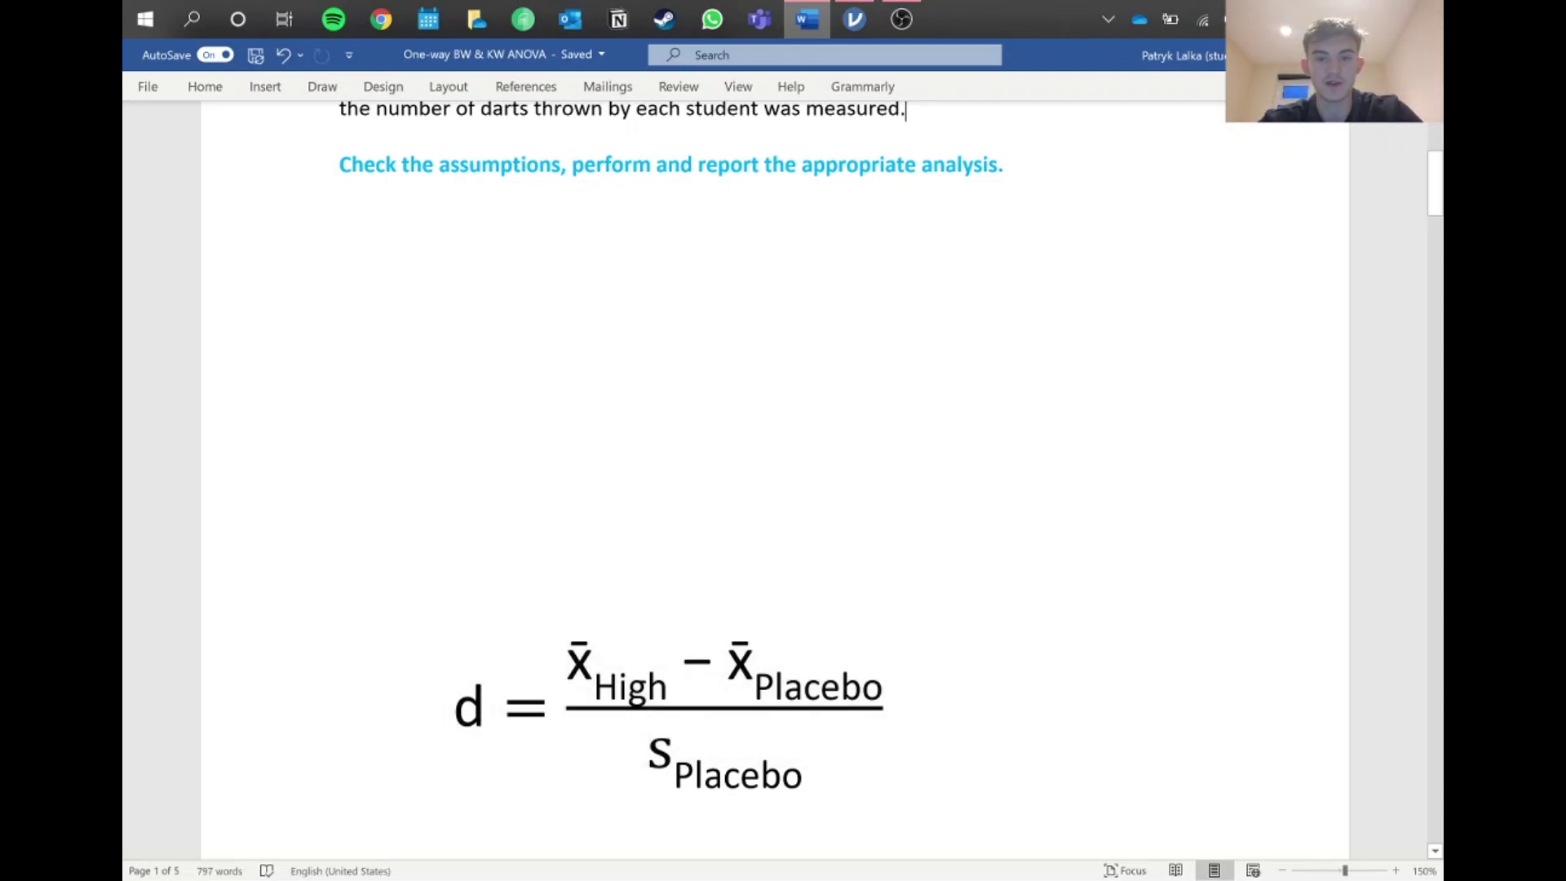
{"action": "scroll", "coordinate": [774, 473], "scroll_direction": "down", "scroll_amount": 5}
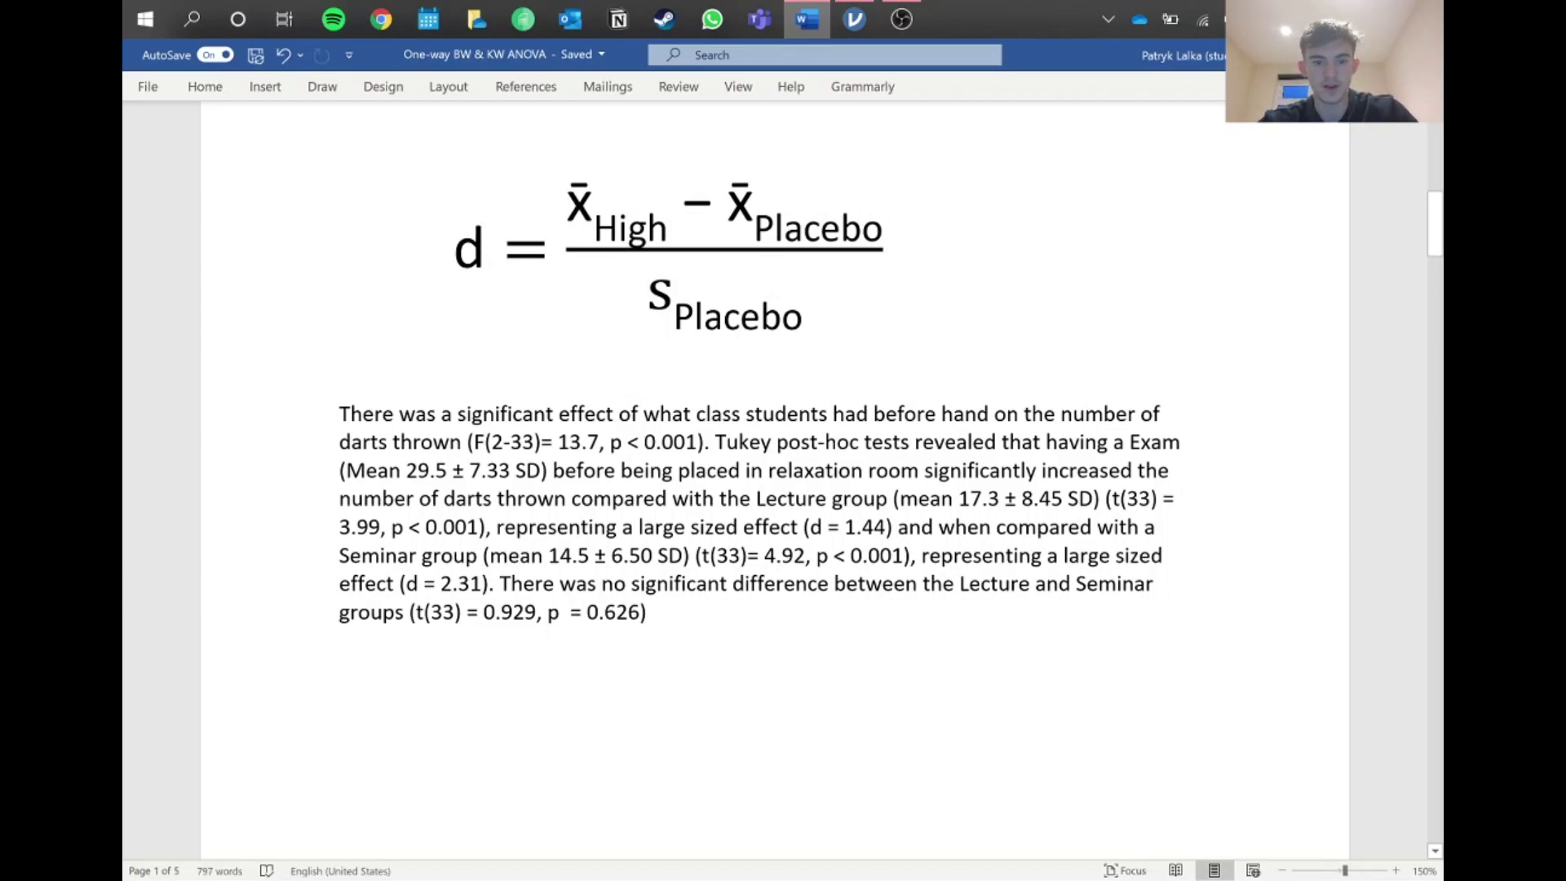
- Add line breaks before 'Tukey' so the post-hoc results start a new paragraph, checking jamovi's output
{"action": "key", "text": "Return"}
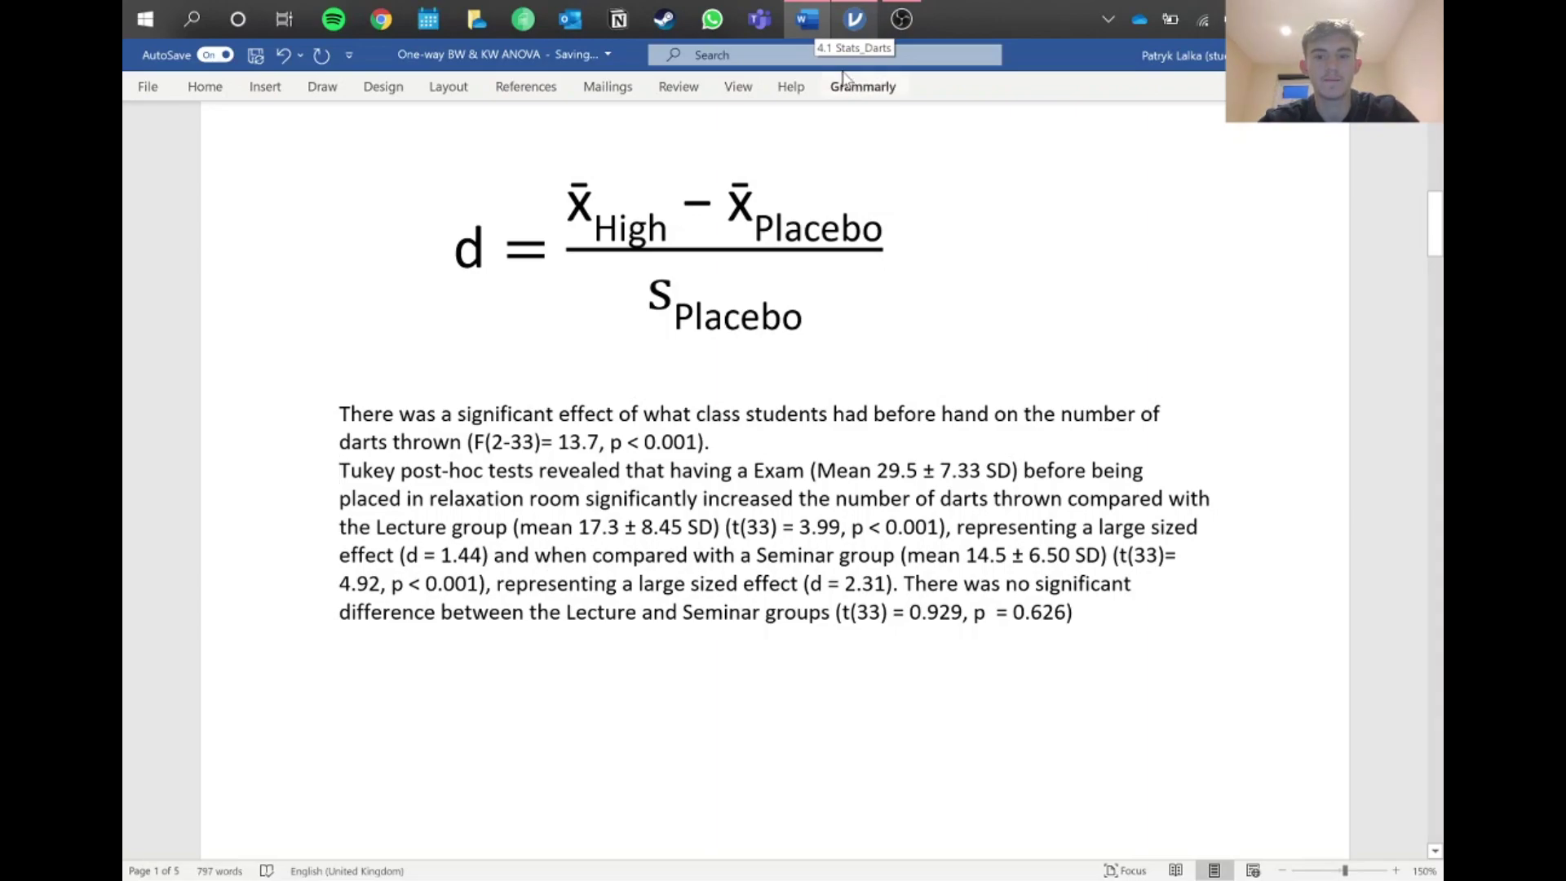
{"action": "left_click", "coordinate": [854, 19]}
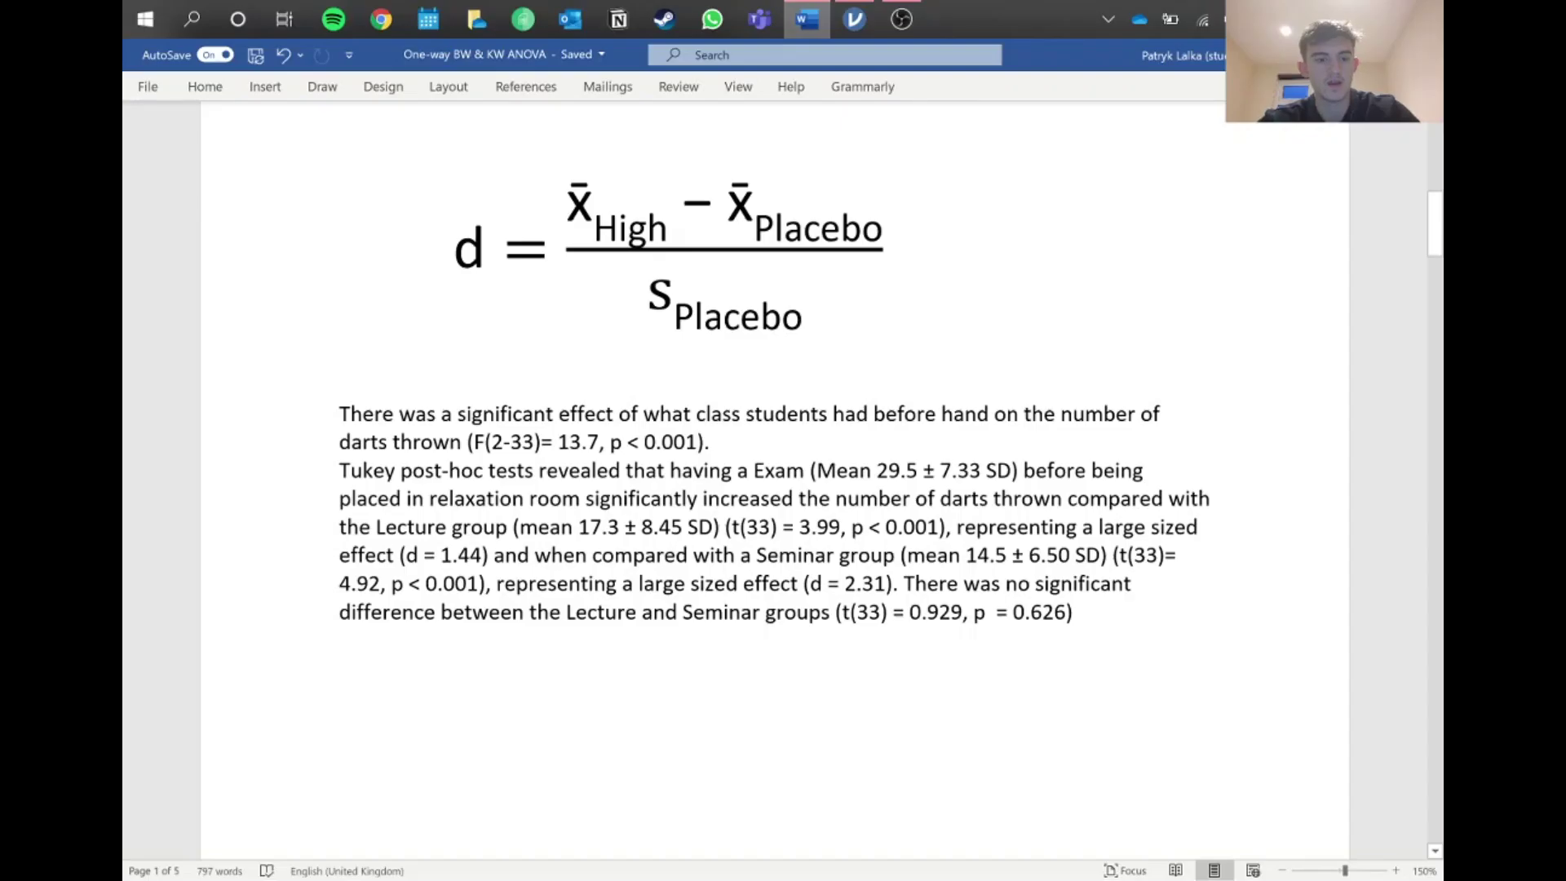
{"action": "left_click", "coordinate": [714, 441]}
{"action": "key", "text": "Return"}
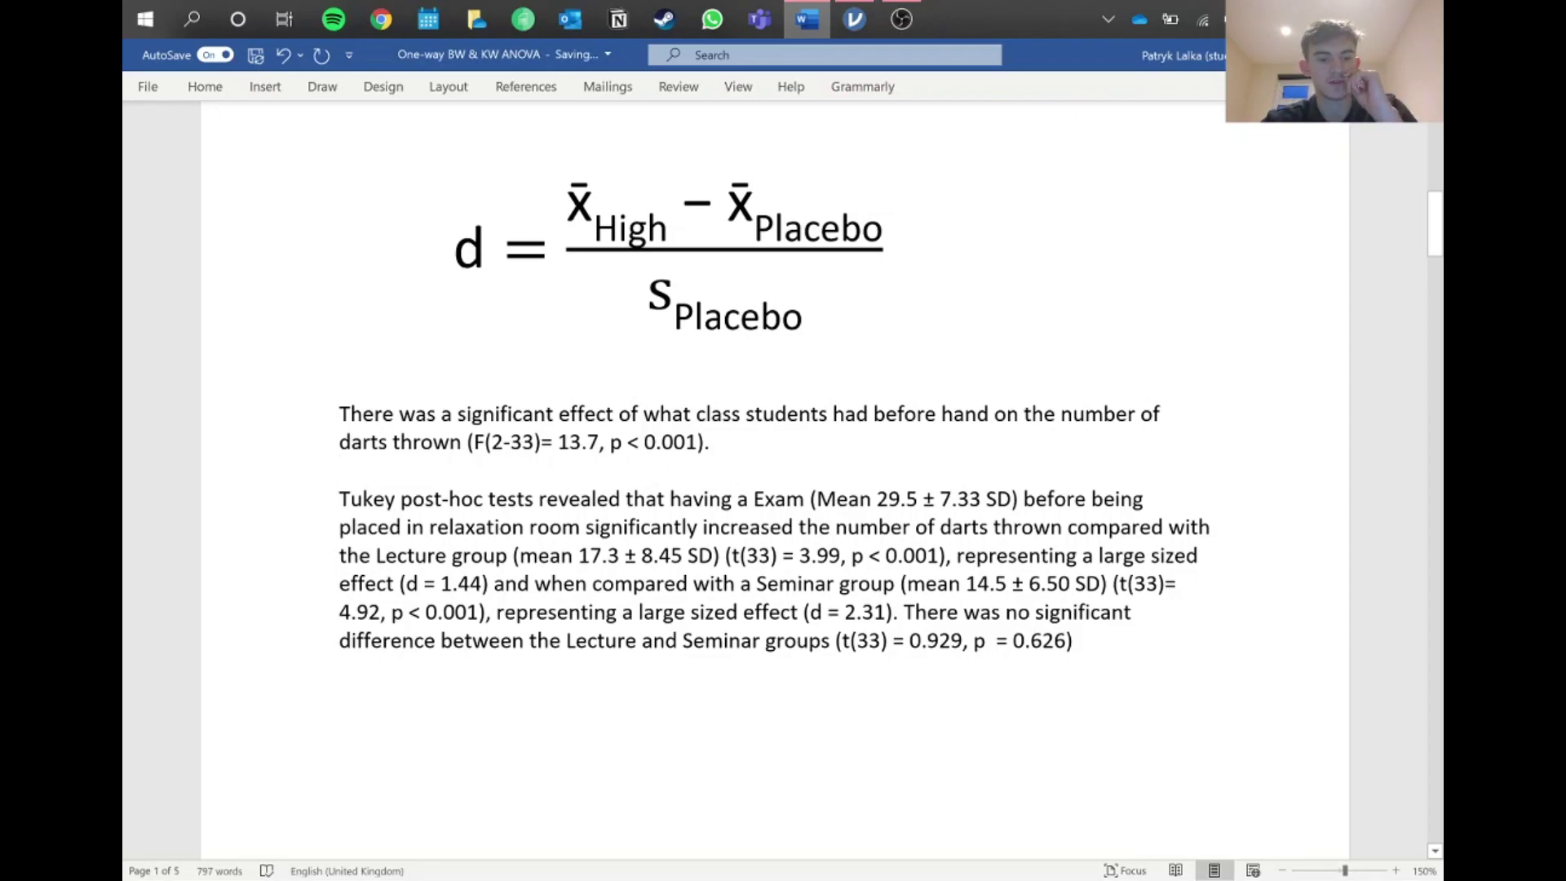
{"action": "left_click", "coordinate": [854, 19]}
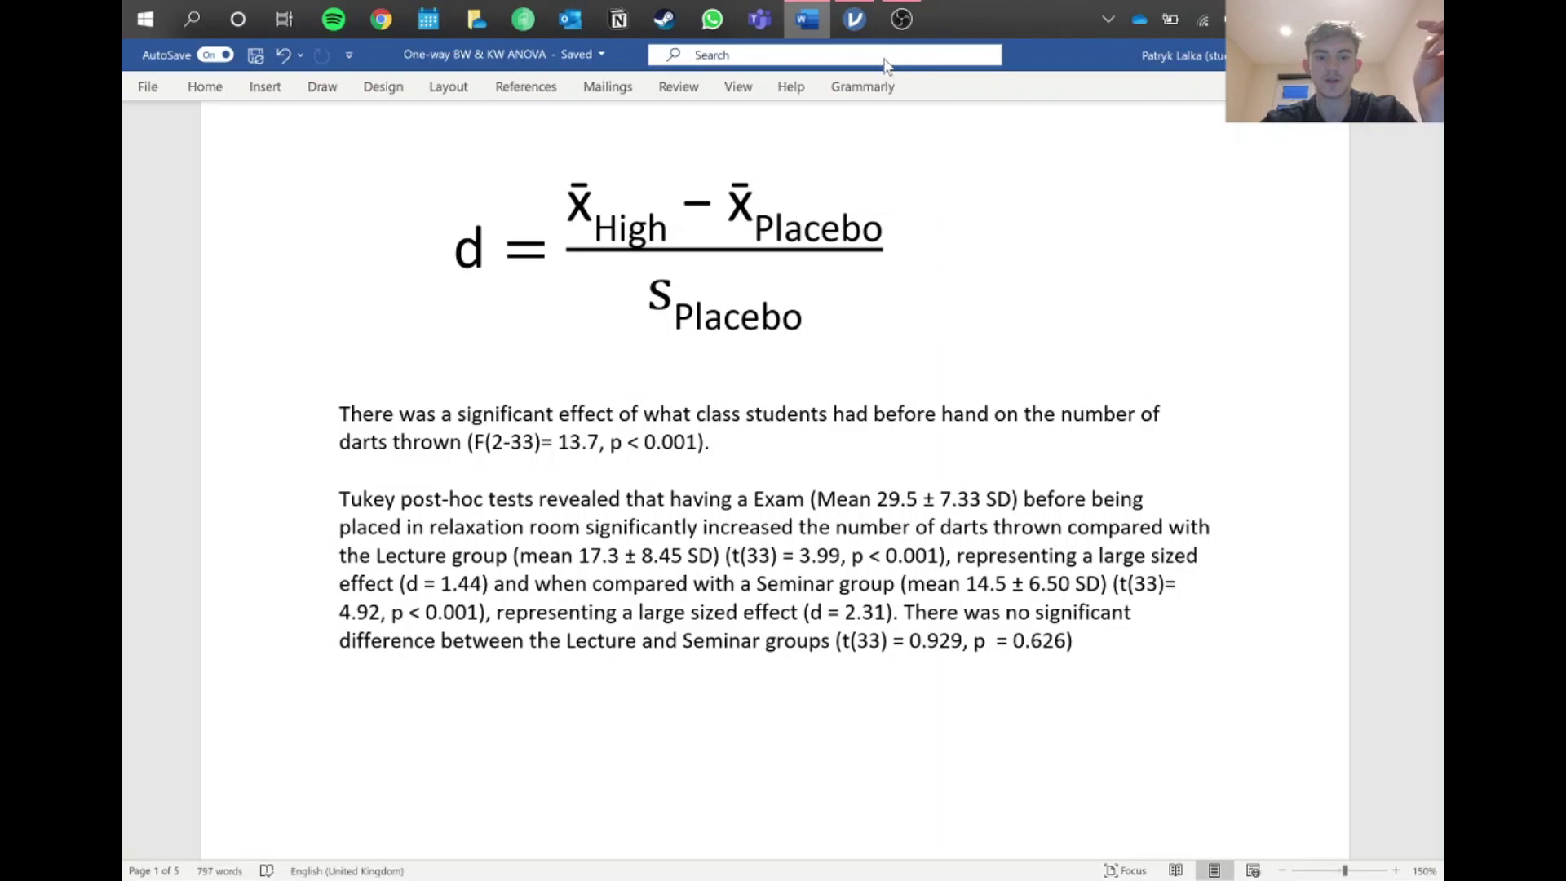
{"action": "left_click", "coordinate": [856, 18]}
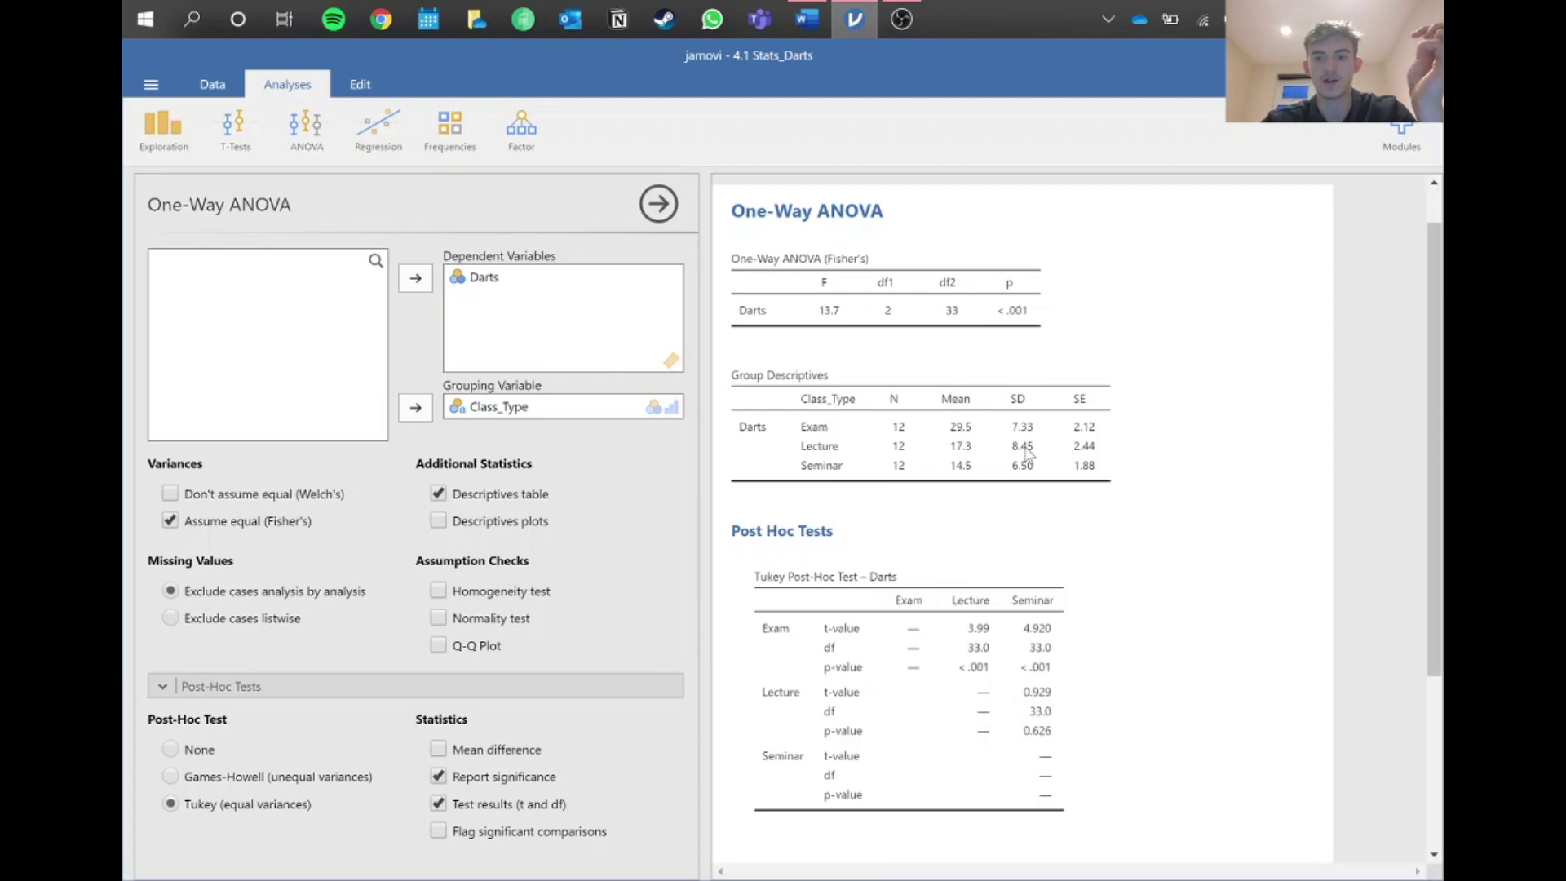
{"action": "key", "text": "alt+Tab"}
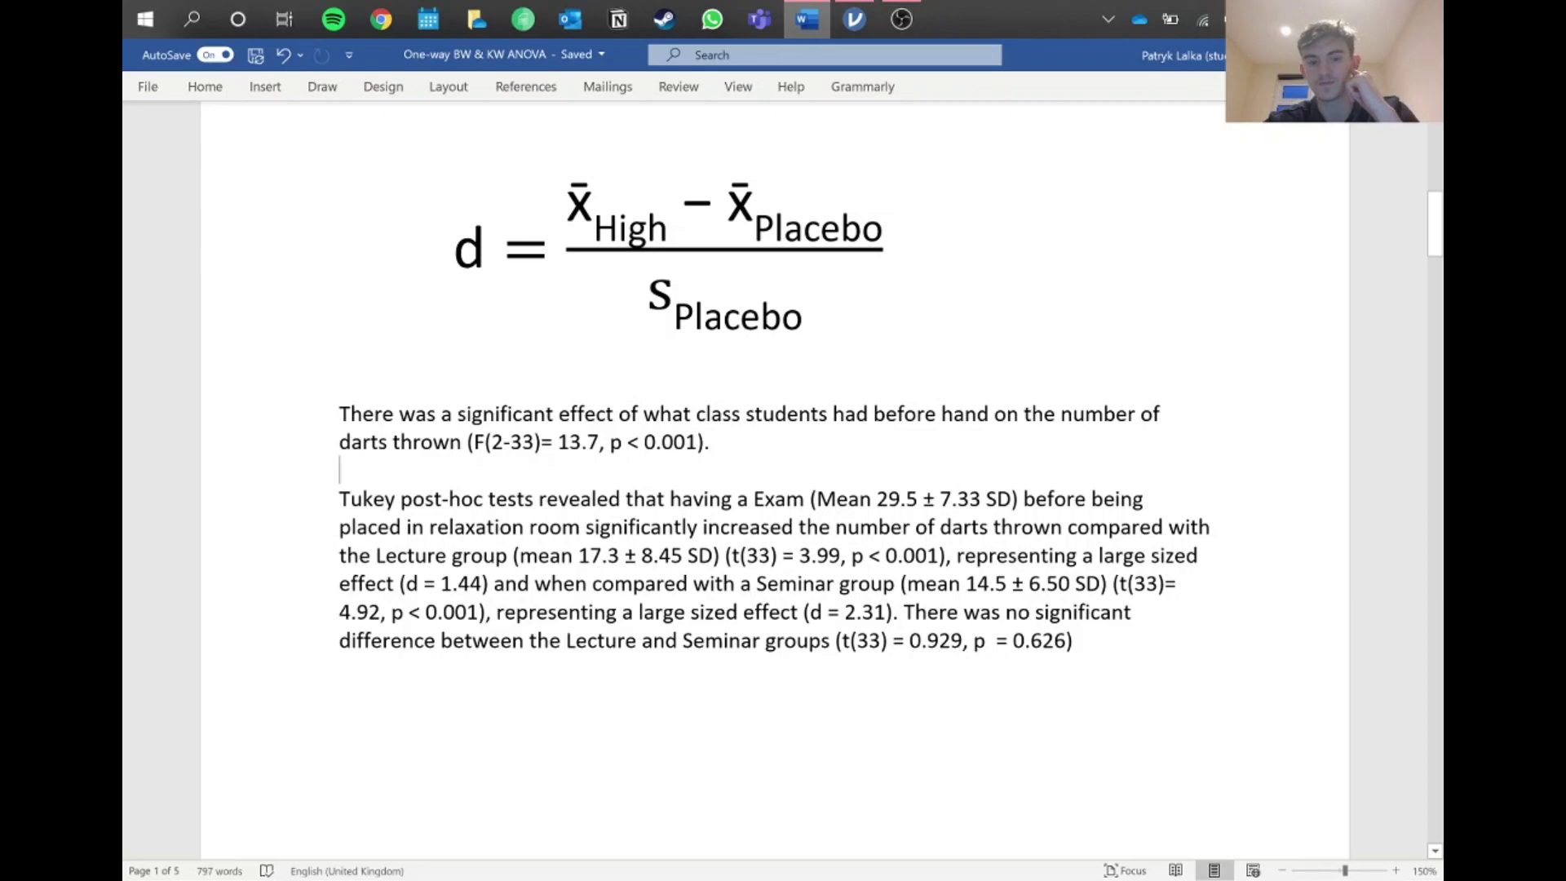
- Scroll back up to the Seminar 4 heading and Task 1 in Word
{"action": "scroll", "coordinate": [775, 489], "scroll_direction": "up", "scroll_amount": 10}
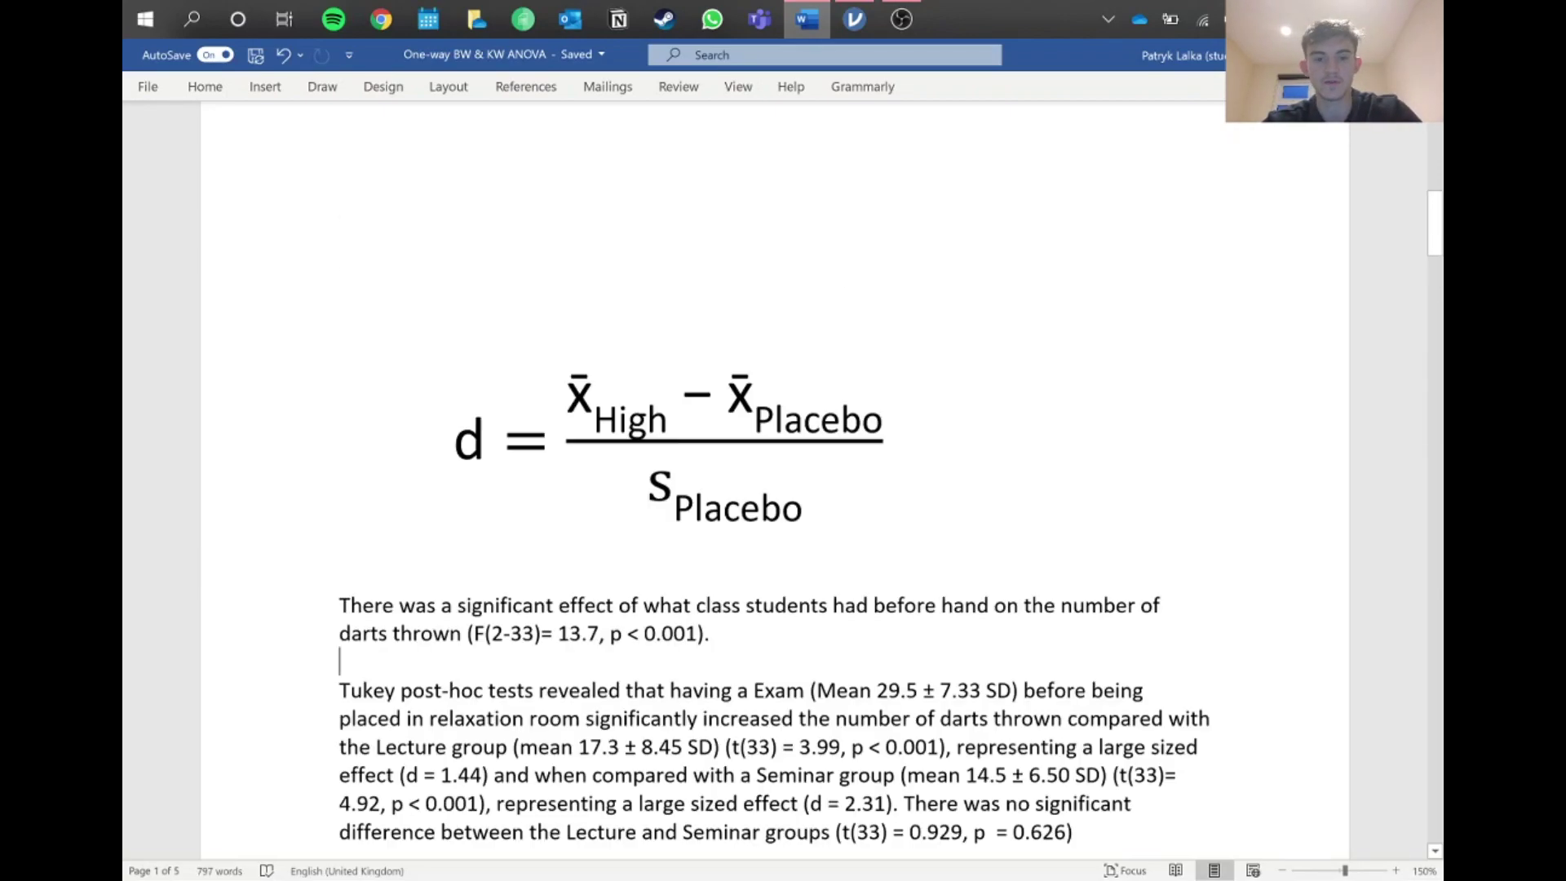